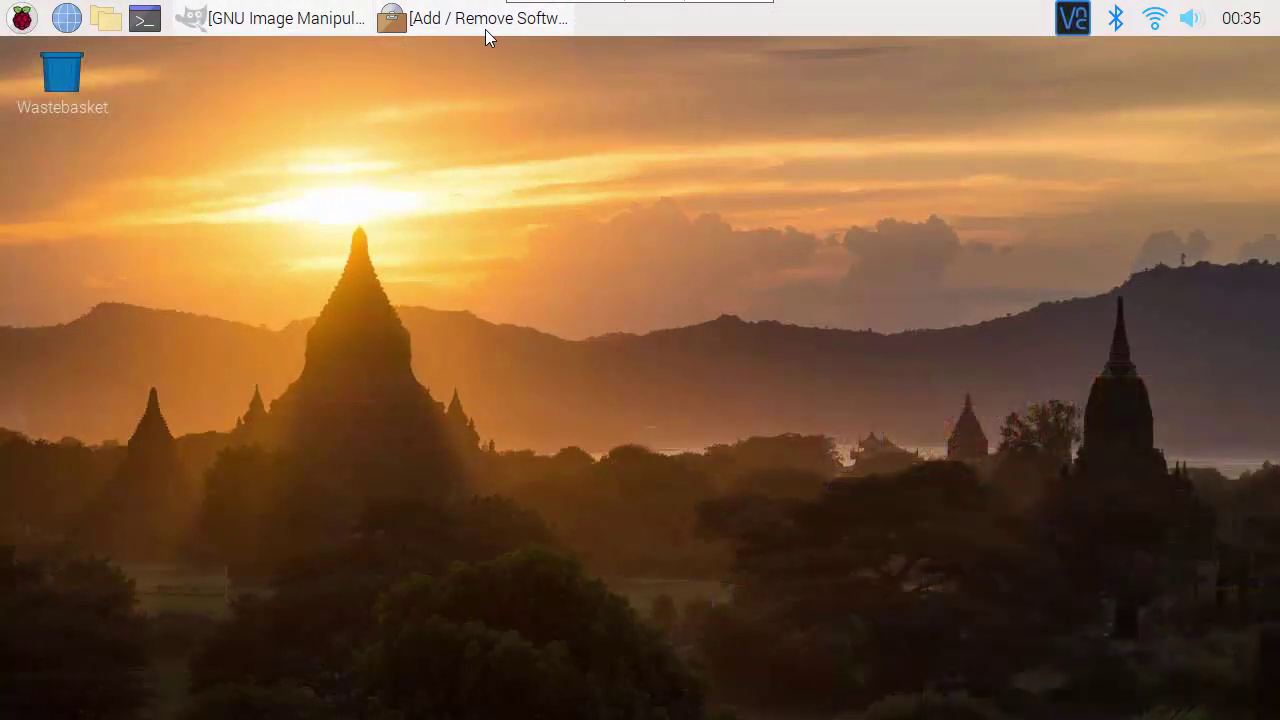
- Review the ticked Wacom driver and library packages in the wacom results, then confirm with OK
drag(722, 344, 512, 372)
drag(851, 324, 381, 310)
click(432, 22)
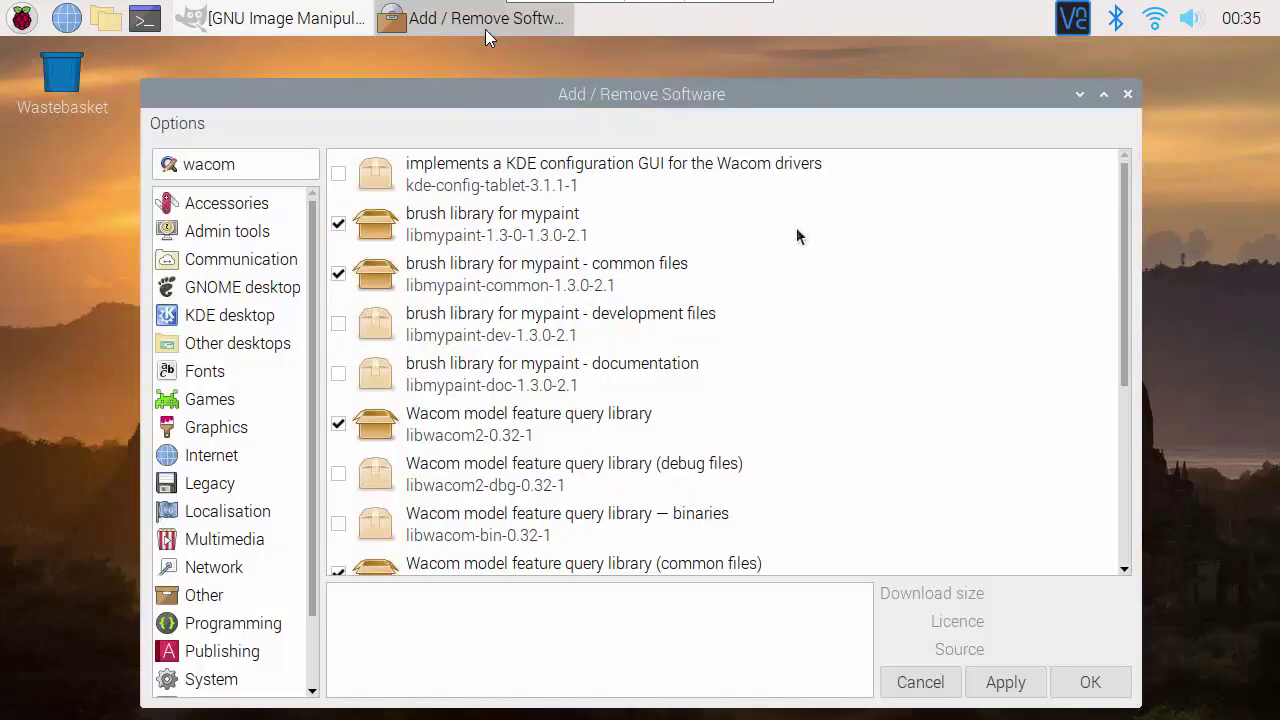
drag(1123, 242, 1105, 447)
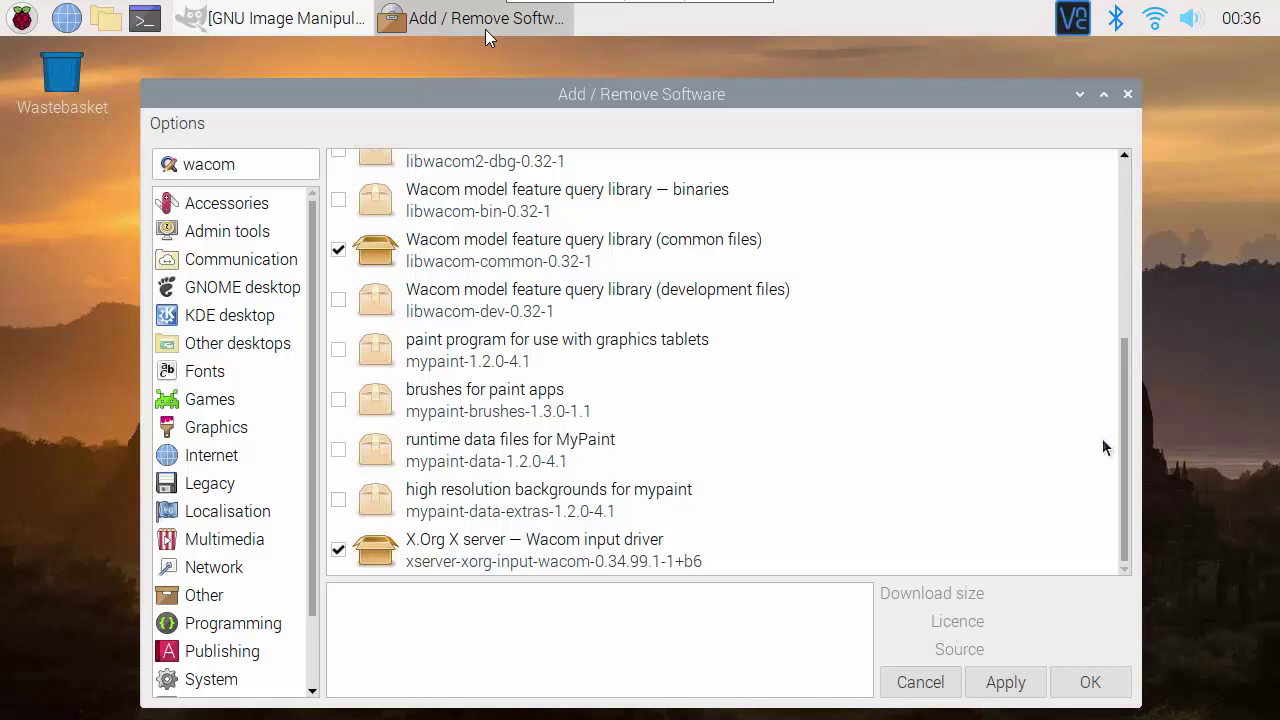
click(1085, 681)
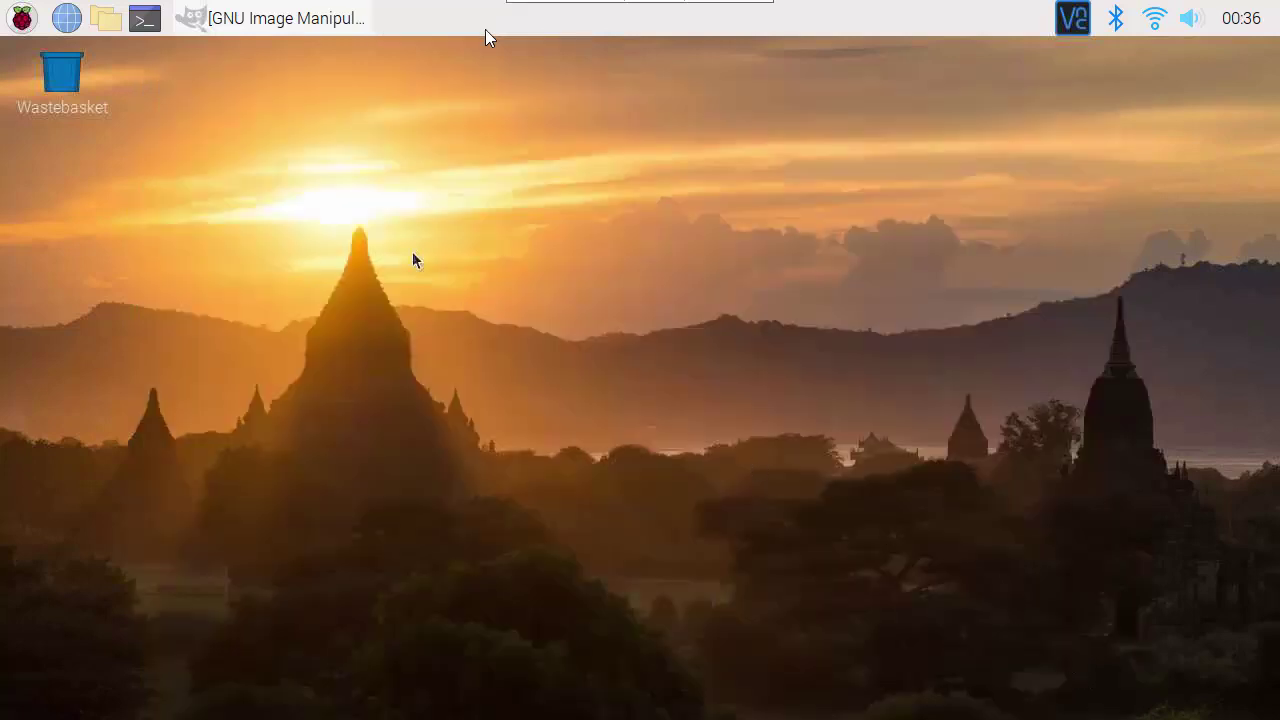
- Create a new 500 × 500 px white image via File > New
click(279, 24)
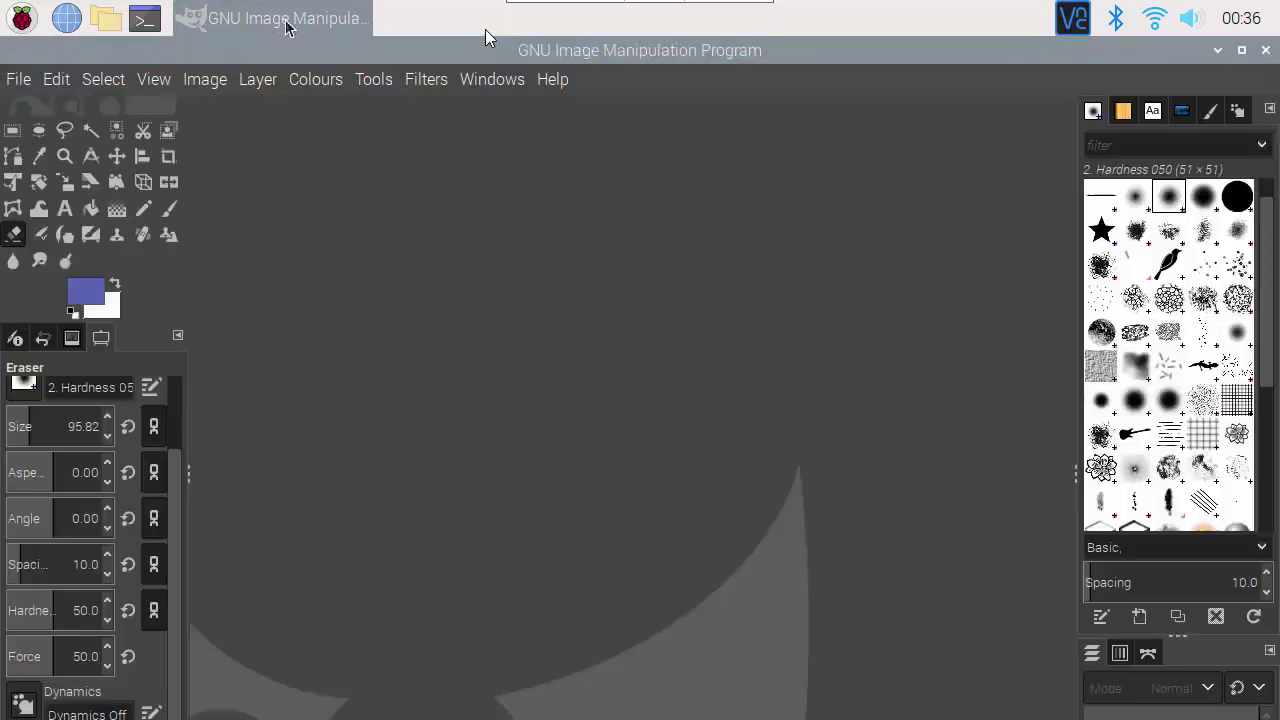
click(22, 79)
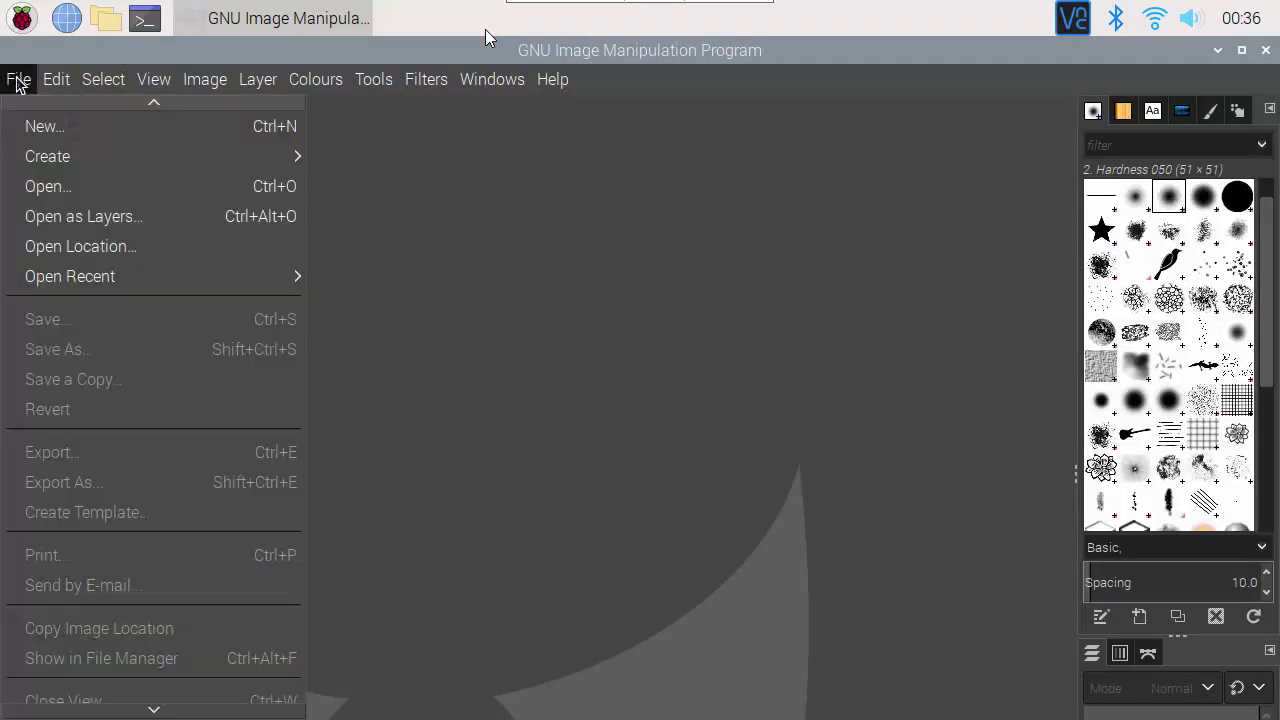
click(42, 127)
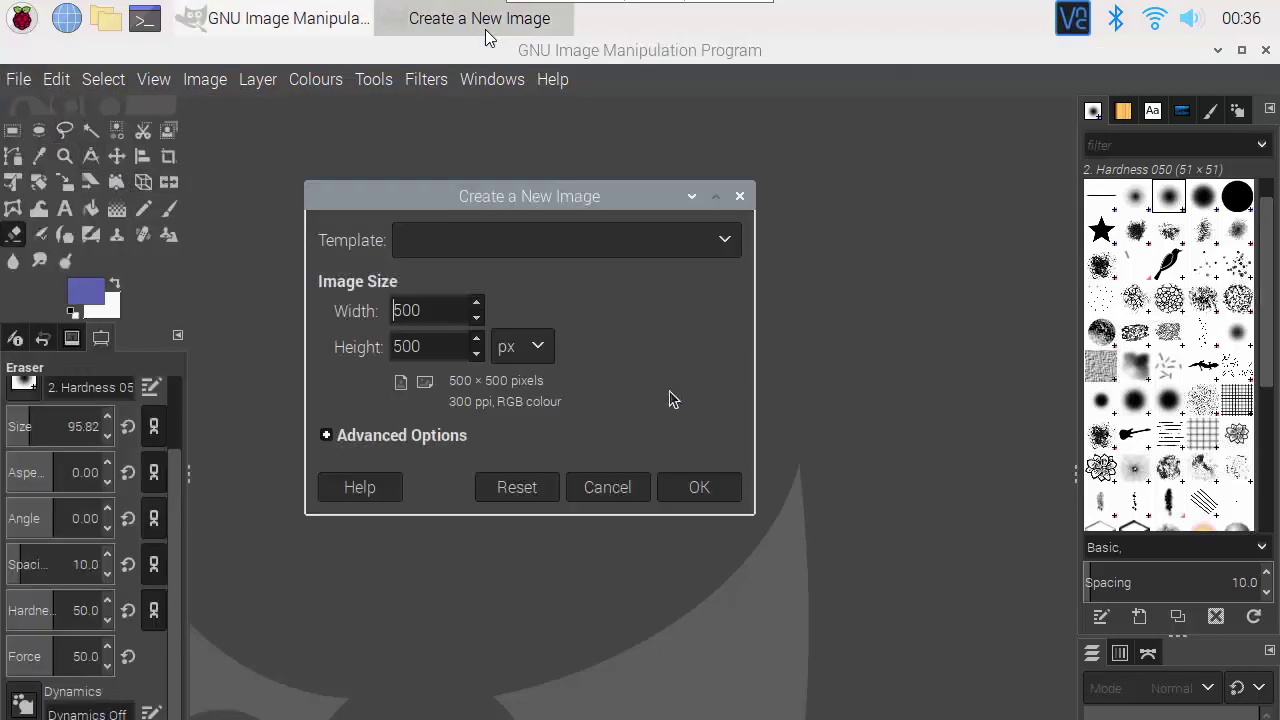
click(697, 488)
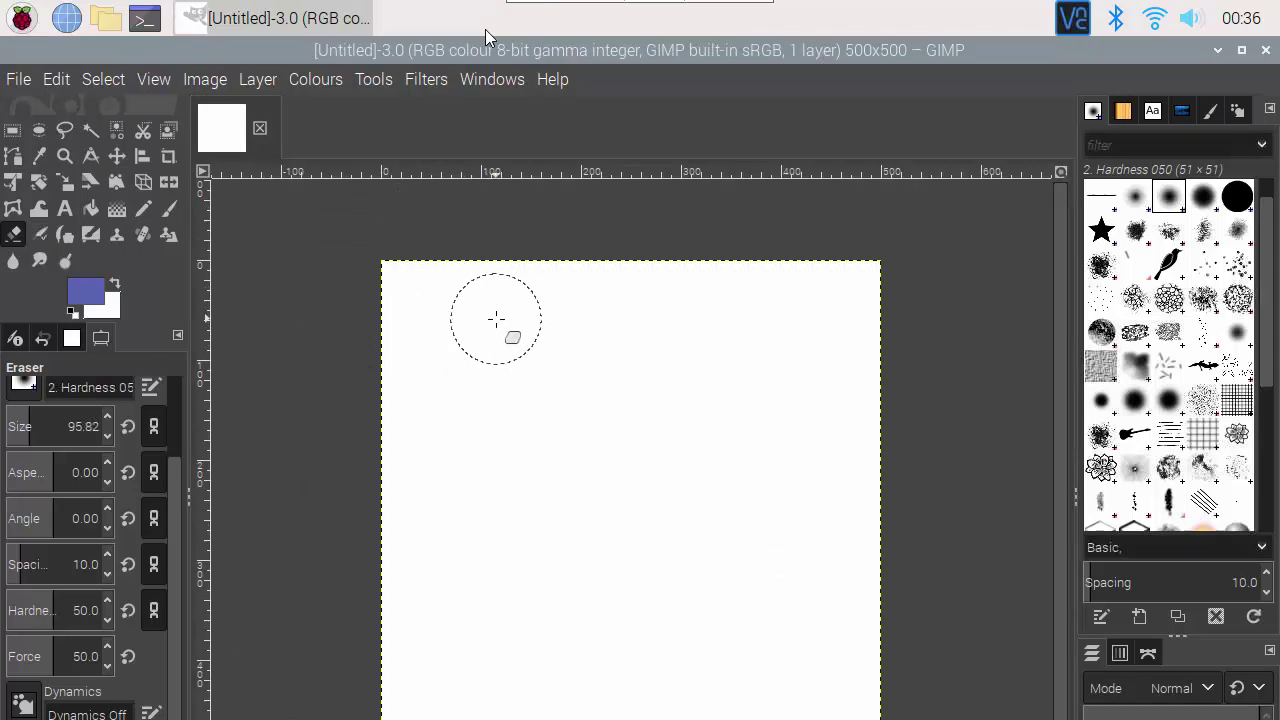
- Reduce the eraser brush size to 5.82 and try it on the blank canvas
click(108, 437)
drag(108, 440, 108, 440)
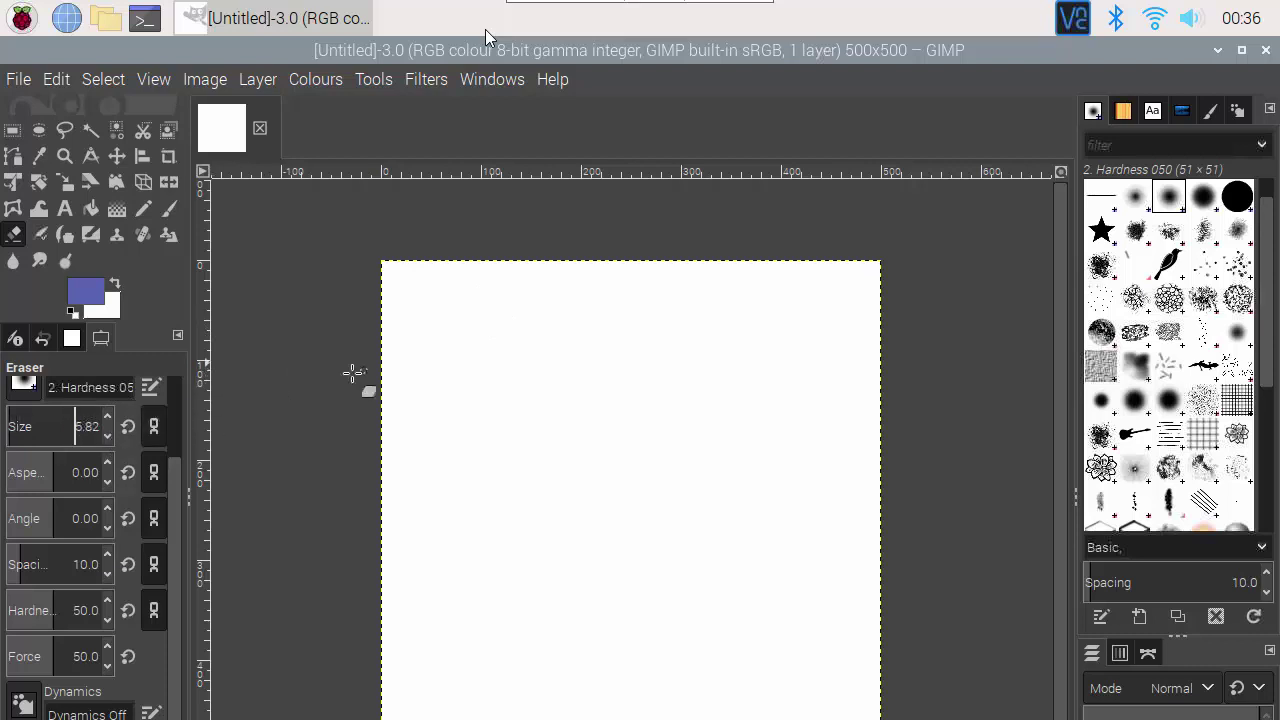
click(722, 364)
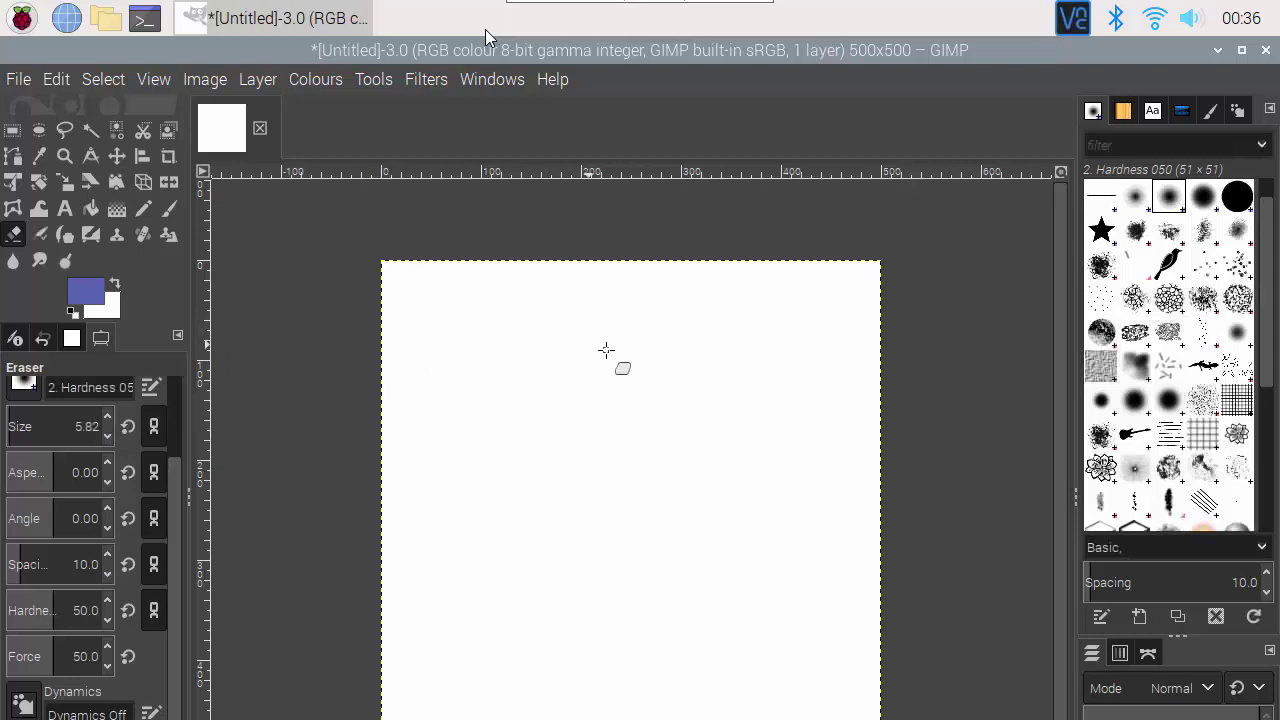
- With the Pencil, draw purple loops, short marks and zigzag scribbles across the canvas
click(143, 208)
mouse_move(488, 333)
mouse_down()
mouse_move(728, 394)
mouse_move(702, 341)
mouse_move(642, 351)
mouse_move(586, 407)
mouse_move(513, 420)
mouse_move(554, 388)
mouse_move(624, 403)
mouse_move(776, 354)
mouse_move(683, 490)
mouse_move(495, 455)
mouse_up()
mouse_move(433, 366)
mouse_down()
mouse_move(492, 375)
mouse_move(498, 393)
mouse_move(414, 403)
mouse_move(410, 378)
mouse_move(464, 350)
mouse_up()
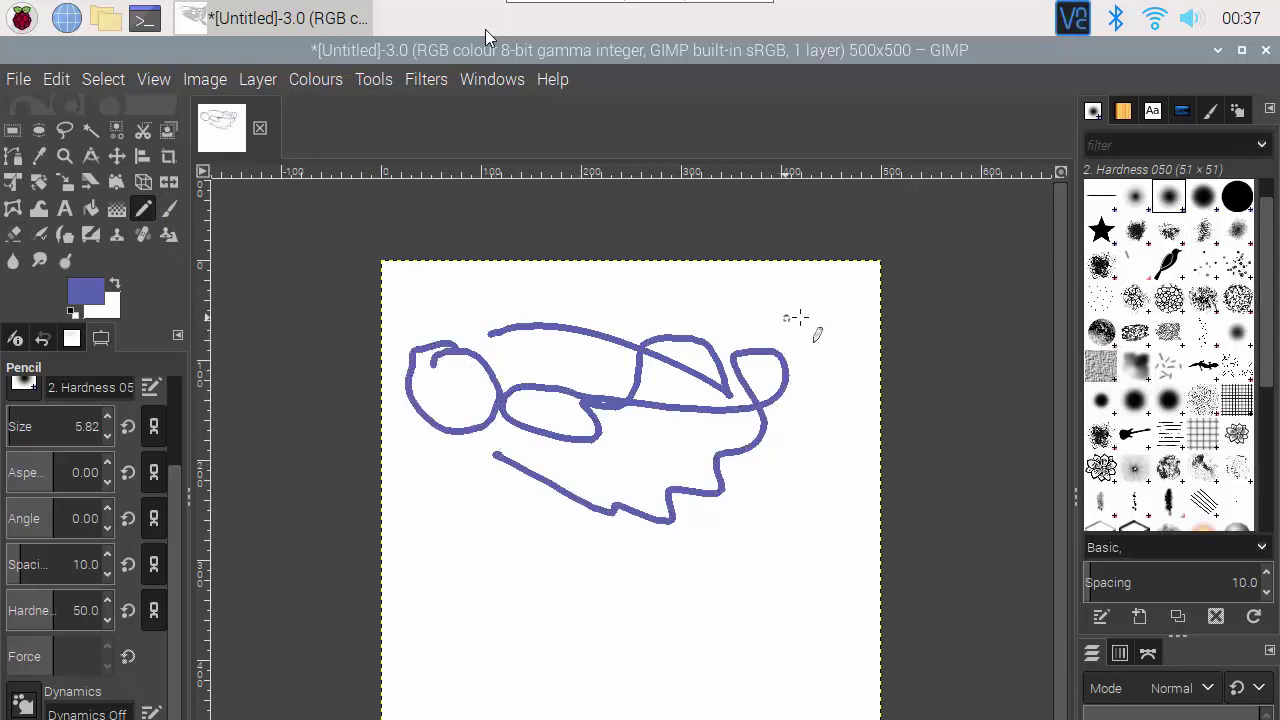
mouse_move(798, 318)
mouse_down()
mouse_move(829, 317)
mouse_move(844, 335)
mouse_move(829, 353)
mouse_move(806, 314)
mouse_up()
mouse_move(803, 407)
mouse_down()
mouse_move(798, 446)
mouse_move(801, 433)
mouse_move(846, 435)
mouse_move(777, 541)
mouse_move(726, 575)
mouse_up()
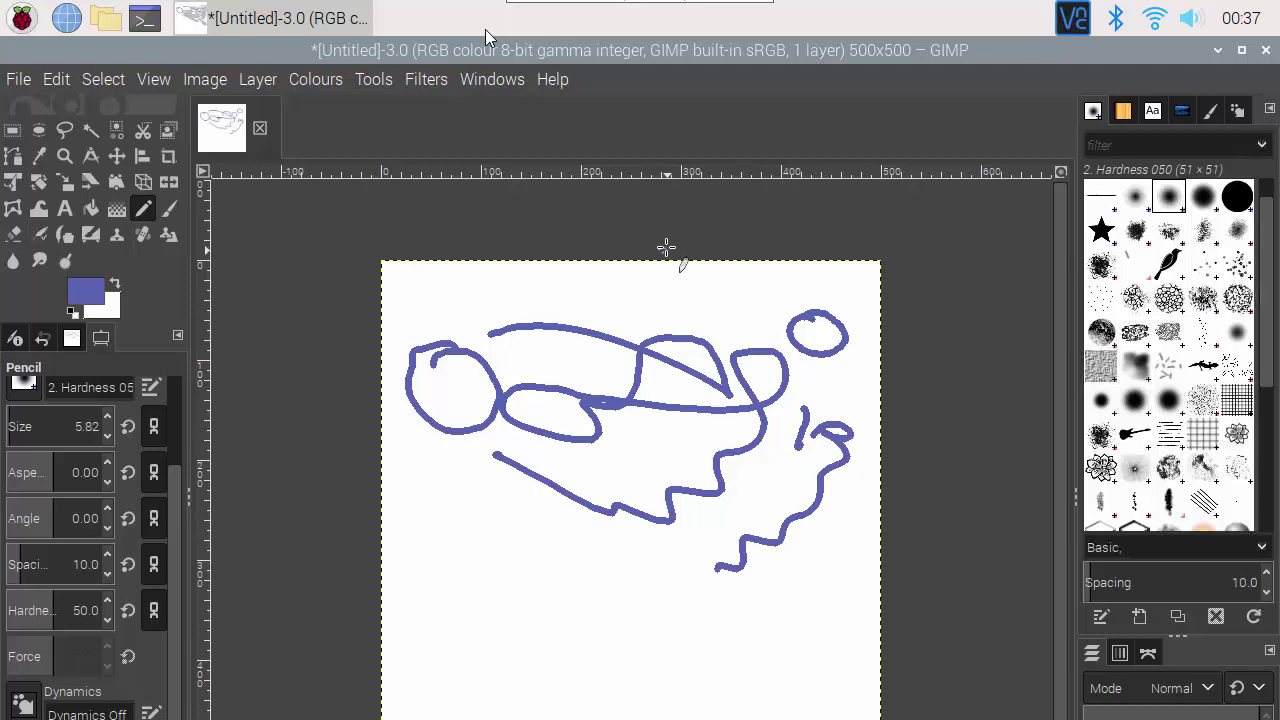
drag(670, 262, 670, 272)
mouse_move(674, 322)
mouse_down()
mouse_move(704, 328)
mouse_move(739, 297)
mouse_move(776, 290)
mouse_move(779, 318)
mouse_move(759, 334)
mouse_move(686, 297)
mouse_up()
mouse_move(510, 305)
mouse_down()
mouse_move(625, 305)
mouse_move(585, 322)
mouse_move(540, 378)
mouse_up()
mouse_move(528, 415)
mouse_down()
mouse_move(539, 457)
mouse_move(515, 495)
mouse_up()
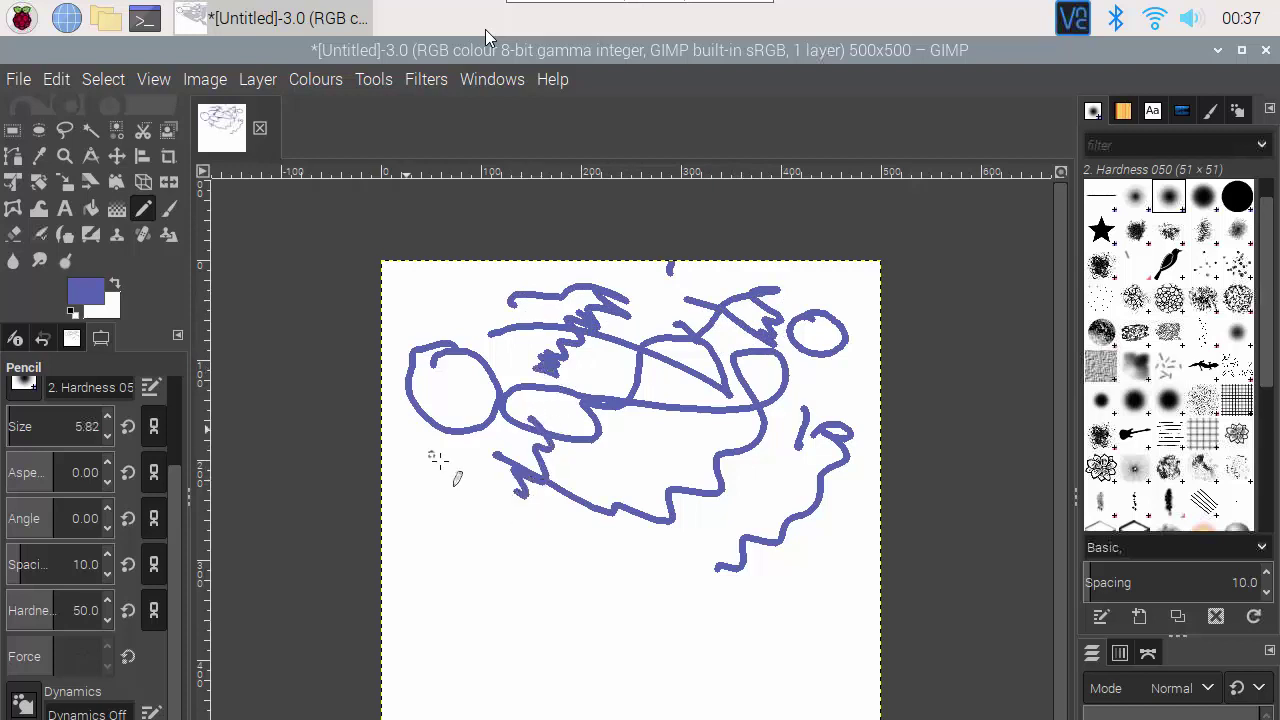
- Erase streaks through the middle lines and the lower-left zigzag with the Eraser
click(20, 238)
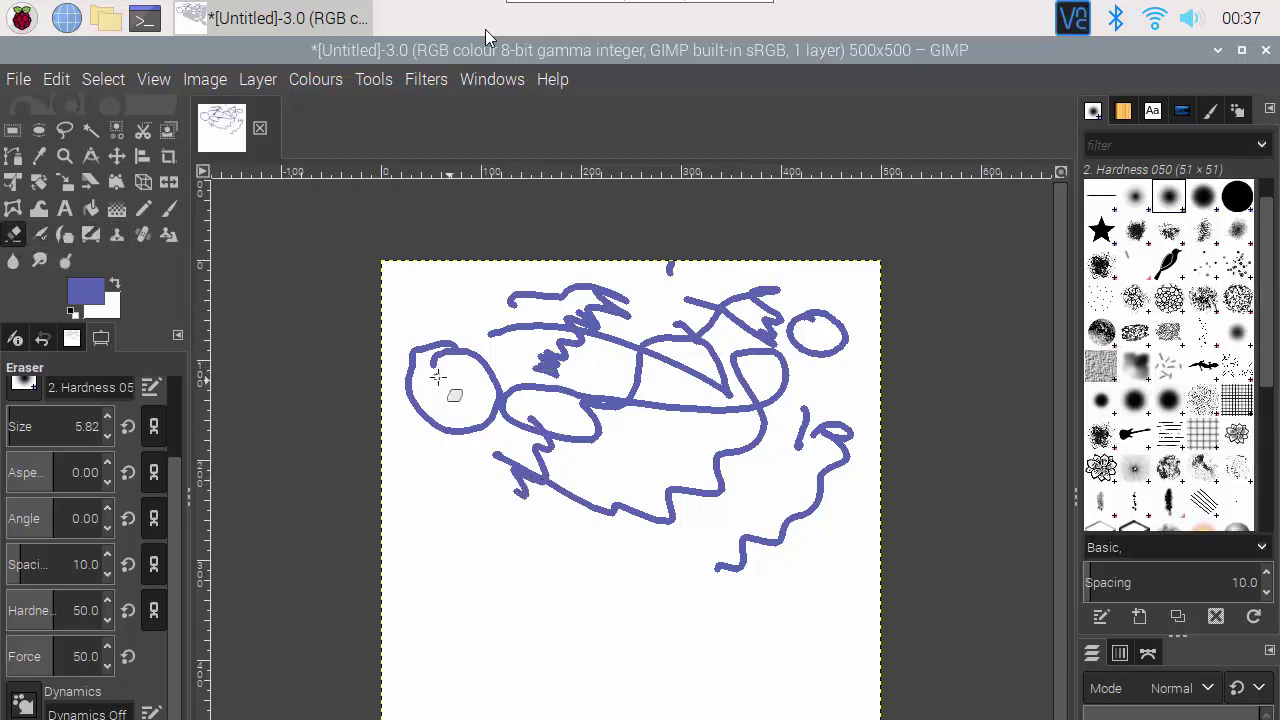
mouse_move(493, 384)
mouse_down()
mouse_move(558, 400)
mouse_move(714, 390)
mouse_move(762, 397)
mouse_move(753, 412)
mouse_up()
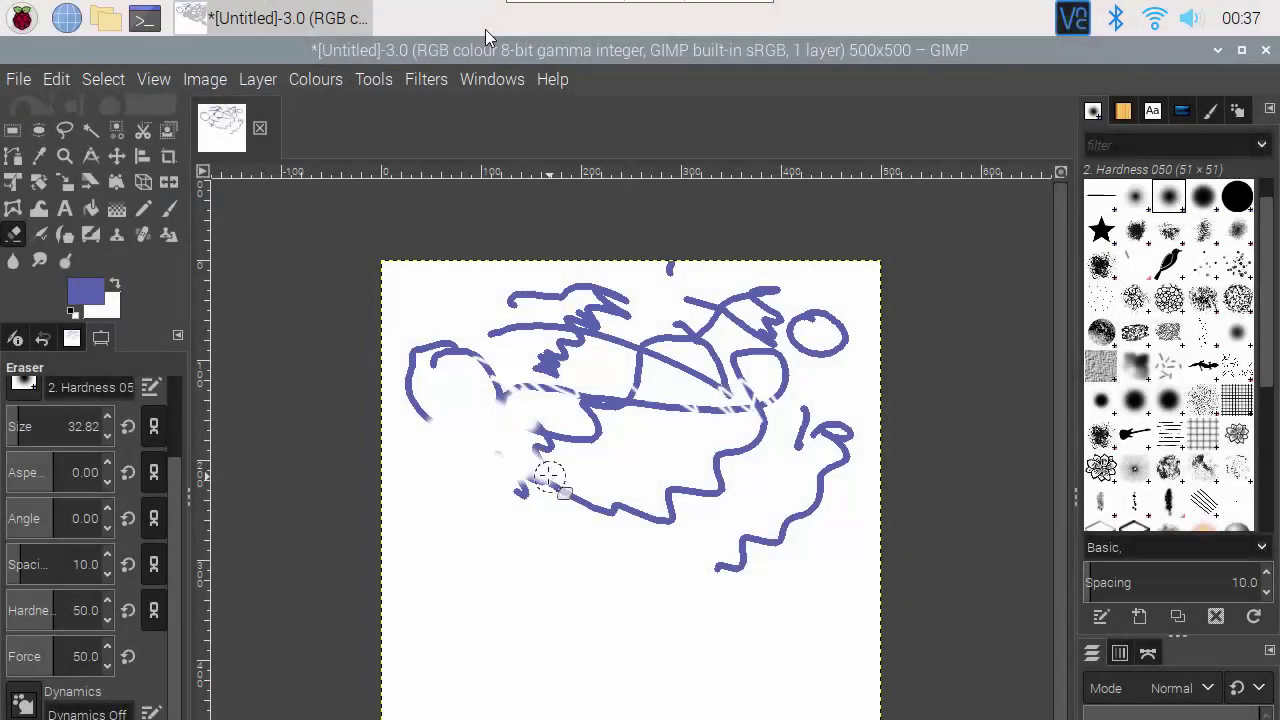
mouse_move(525, 425)
mouse_down()
mouse_move(563, 474)
mouse_move(531, 509)
mouse_move(522, 500)
mouse_up()
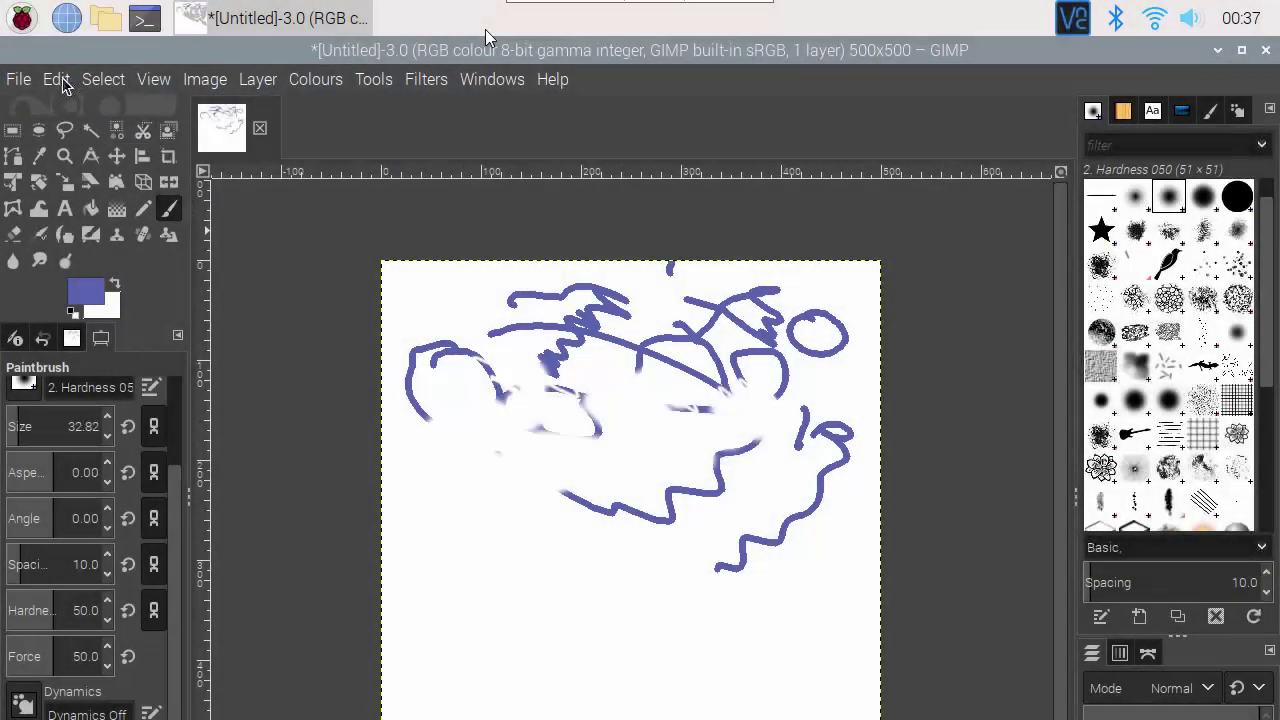
- Open Edit > Input Devices and inspect the Wacom Graphire4 4x5 Pad, leaving its mode unchanged
click(62, 84)
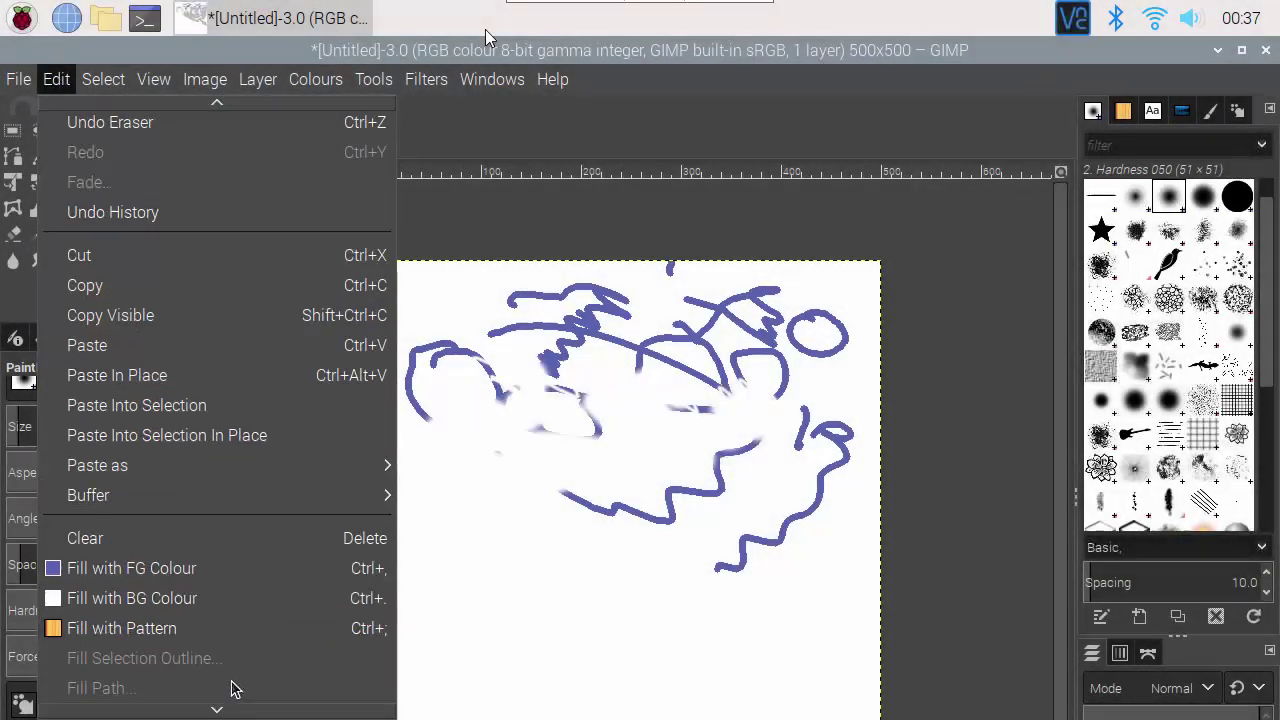
mouse_move(216, 710)
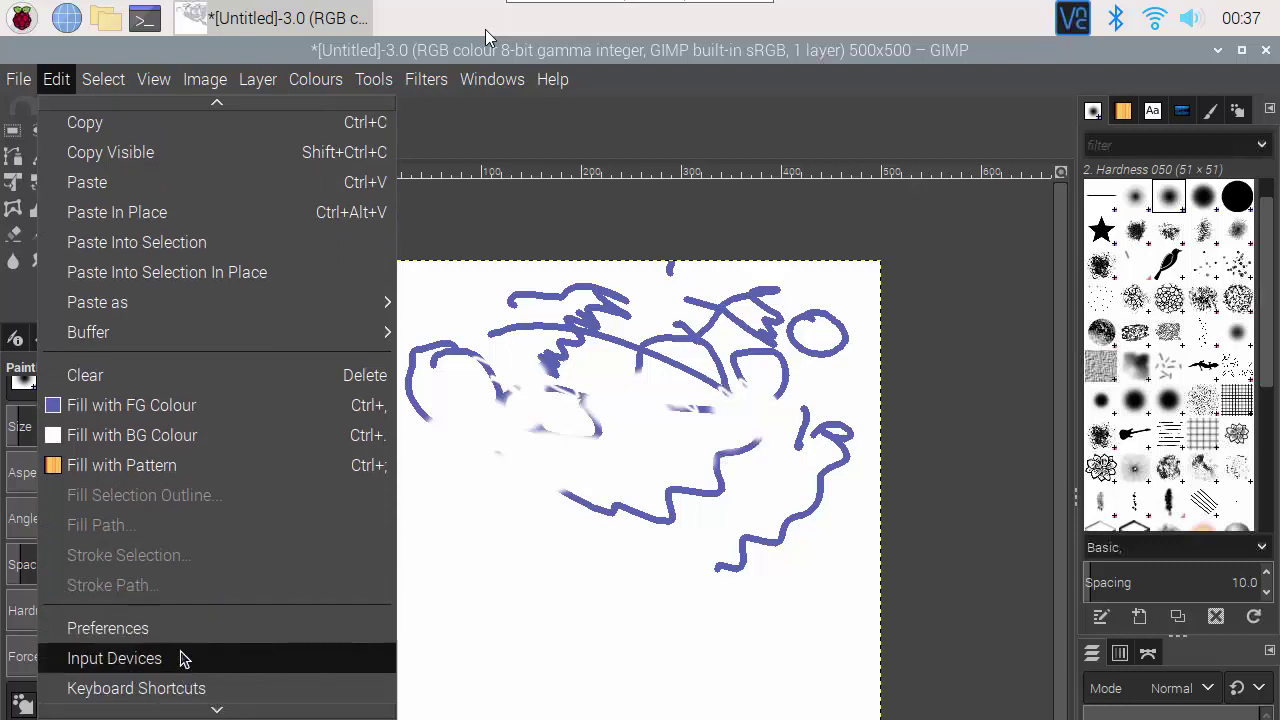
click(180, 660)
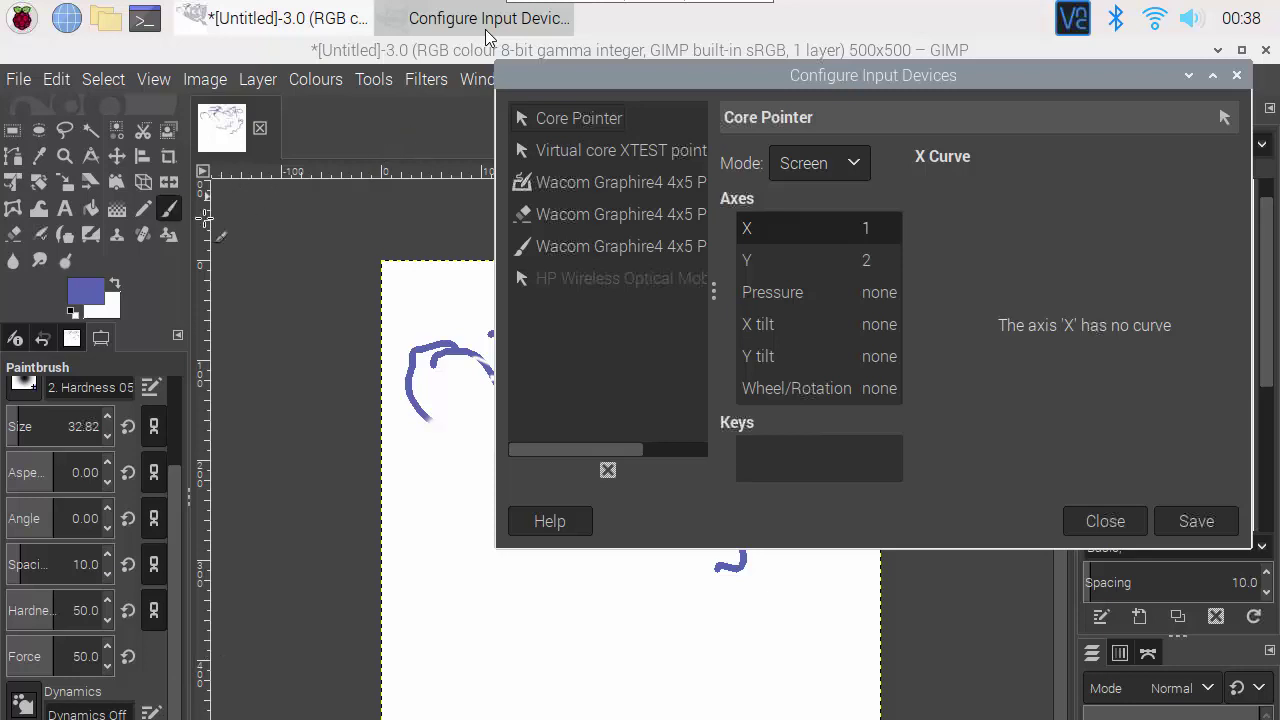
click(635, 196)
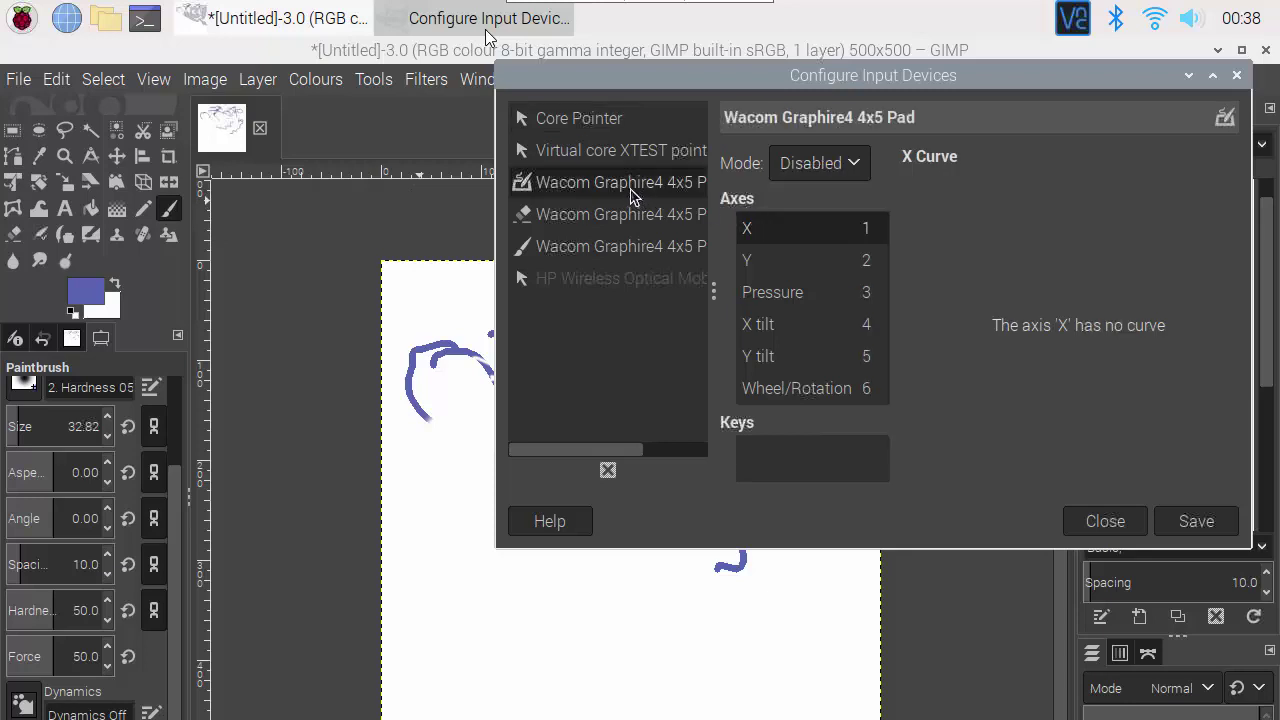
double_click(850, 168)
click(826, 166)
click(814, 178)
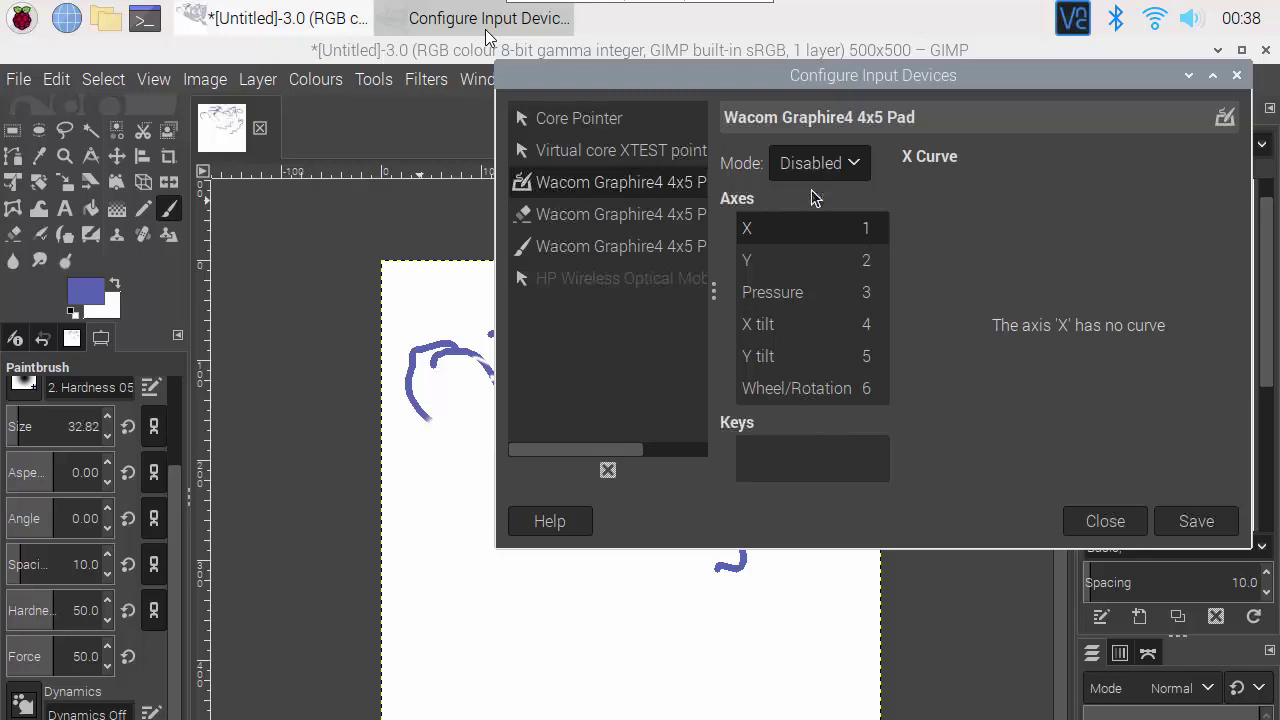
- Set Mode to Screen for the Wacom pen and pen eraser, then save the settings
click(537, 246)
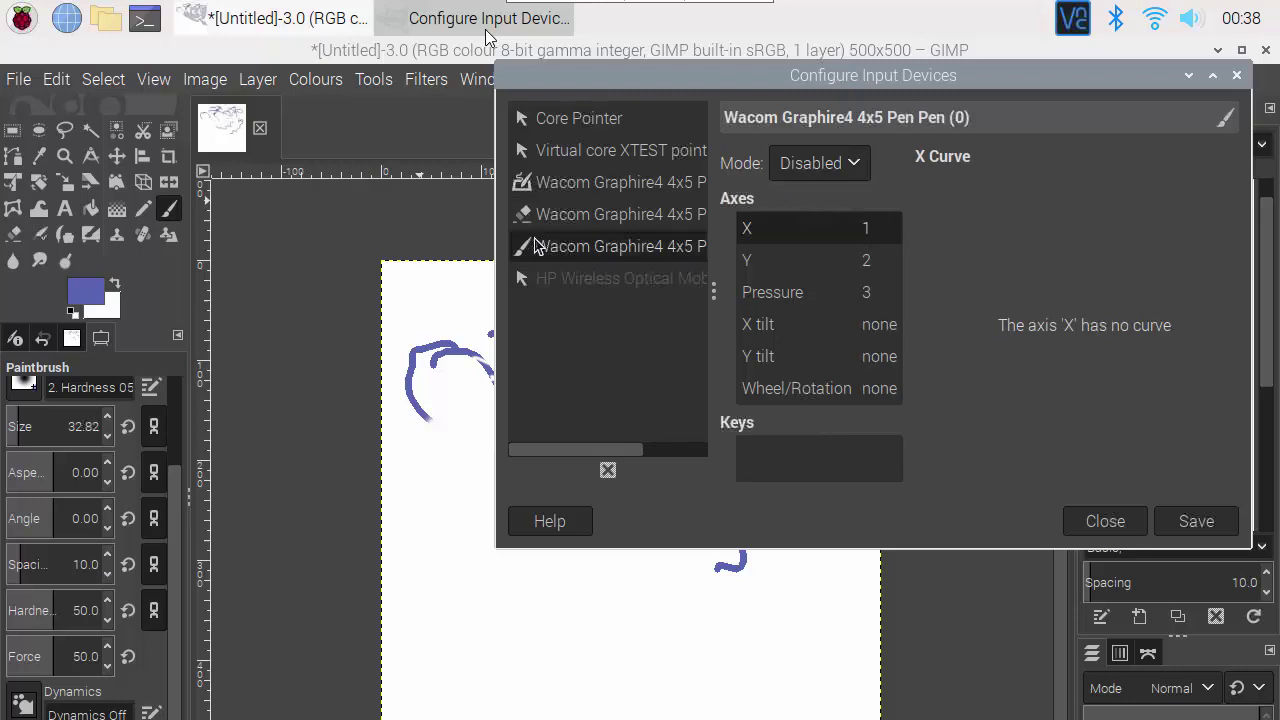
click(803, 170)
click(800, 195)
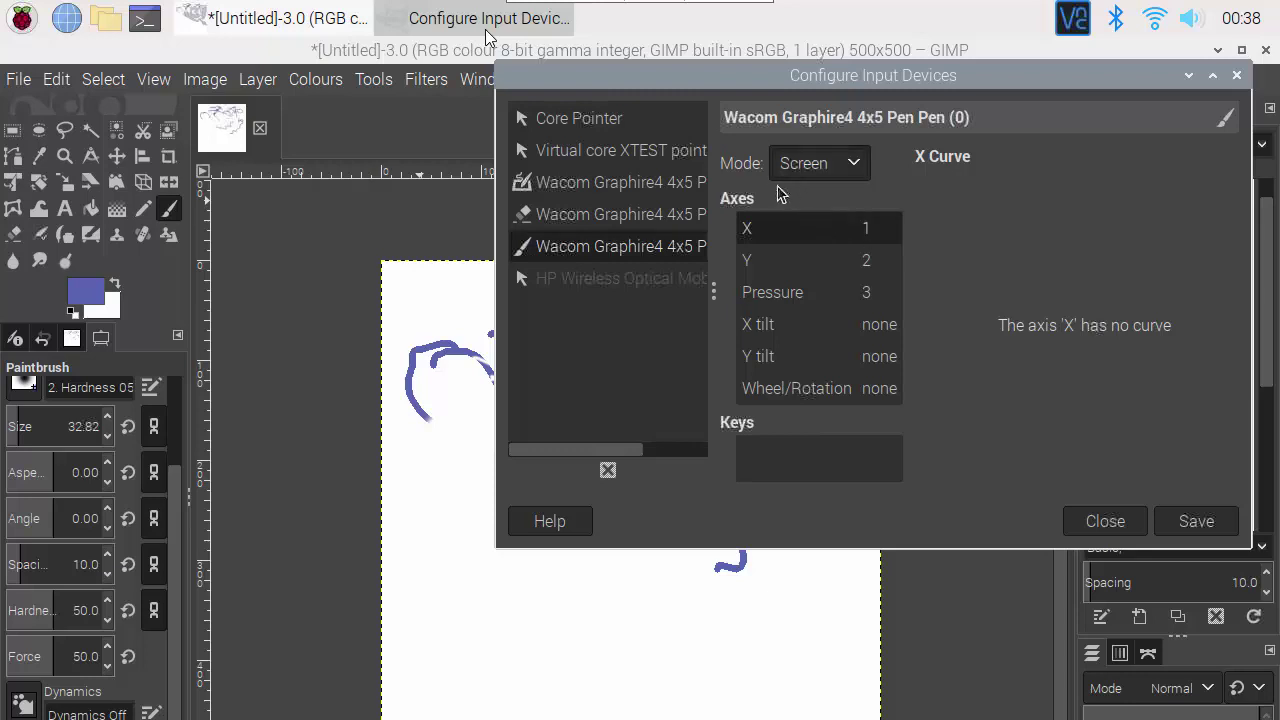
click(549, 220)
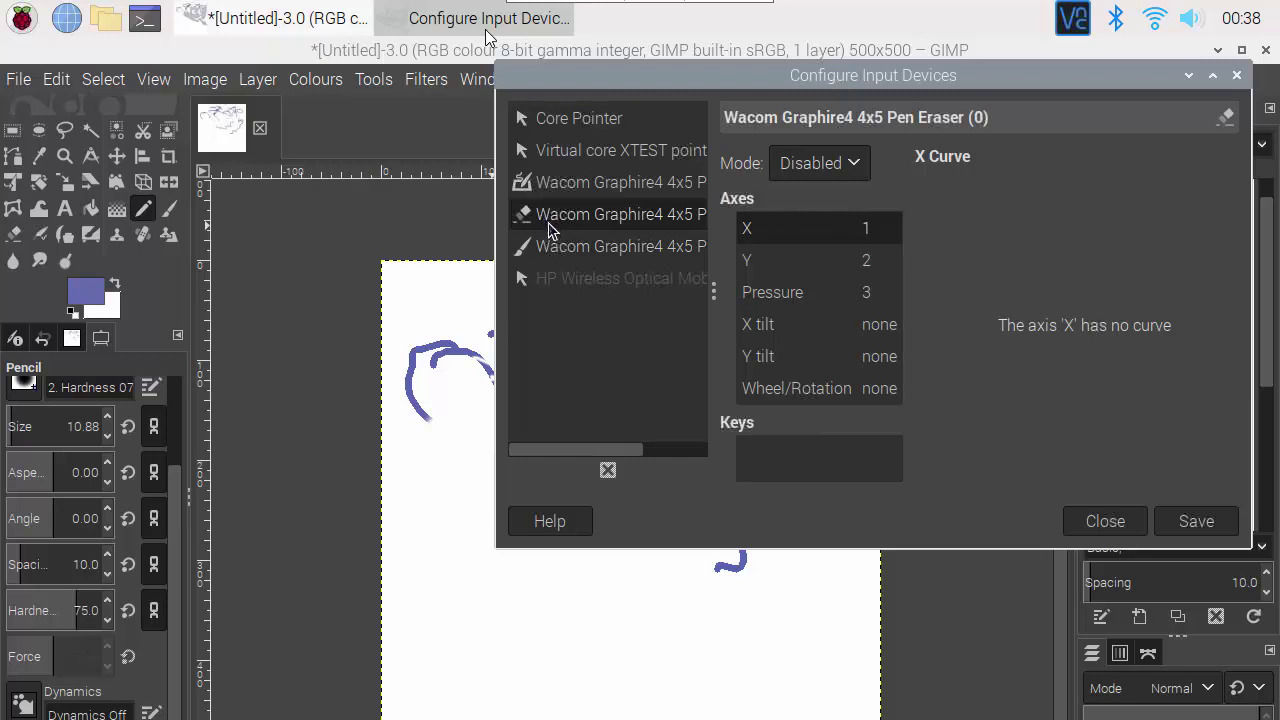
click(853, 168)
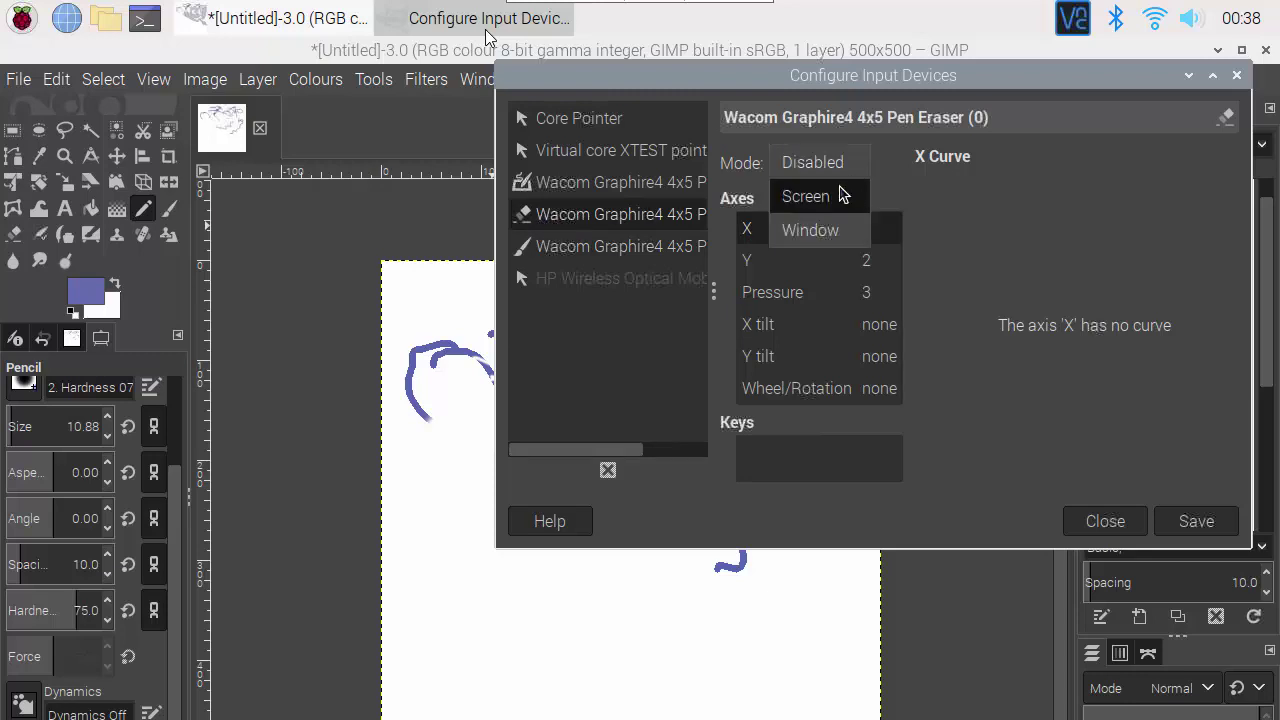
click(838, 193)
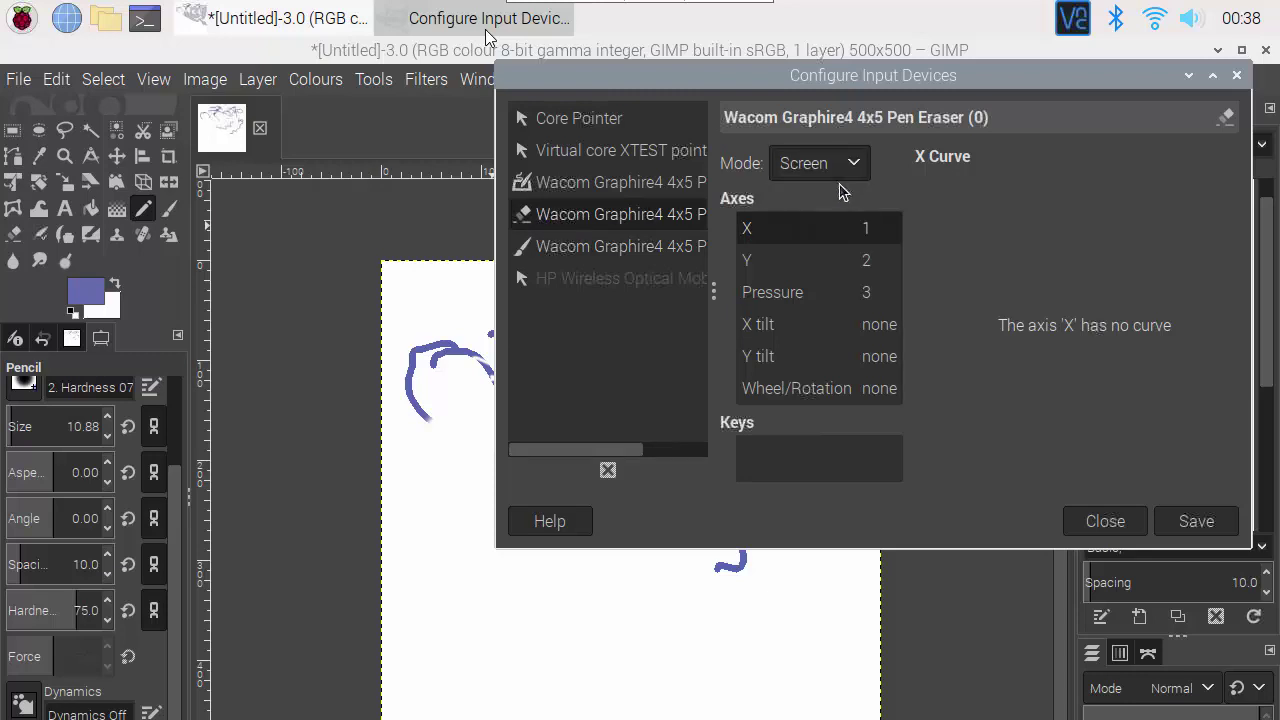
click(1180, 519)
- Draw a looping pencil stroke across the lower canvas and erase parts of the middle
click(1101, 520)
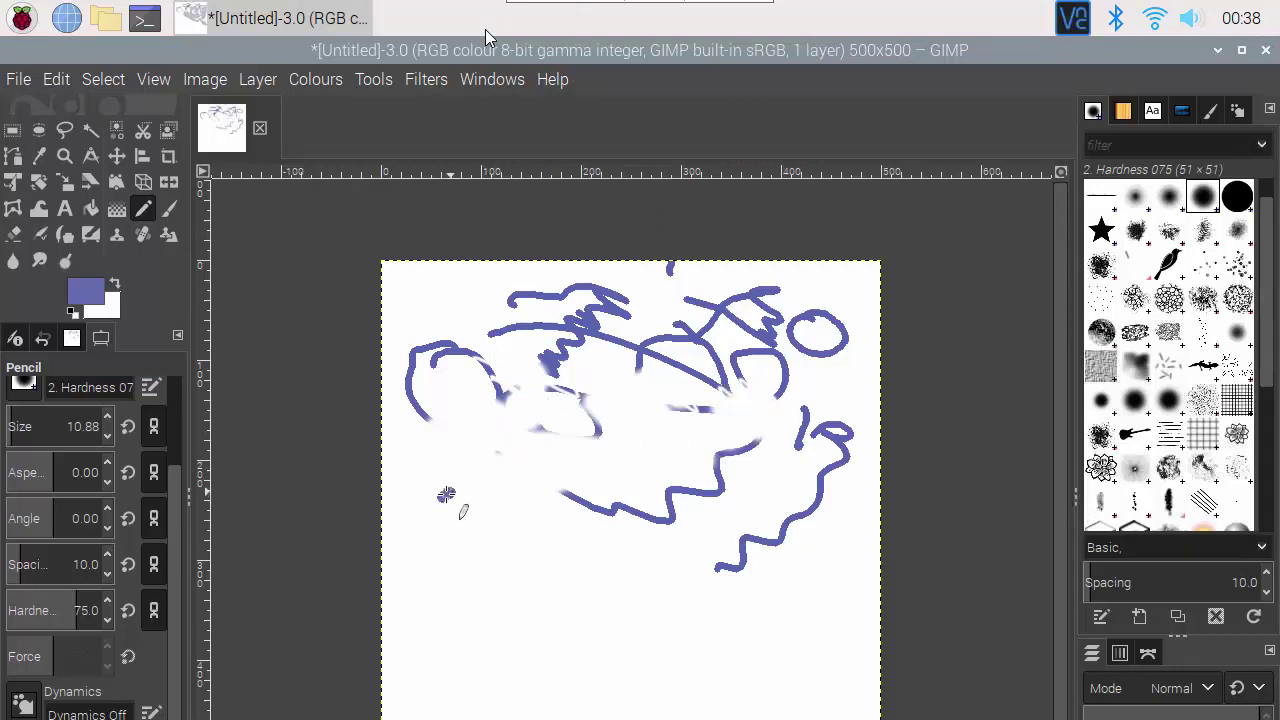
mouse_move(446, 495)
mouse_down()
mouse_move(606, 537)
mouse_move(697, 481)
mouse_move(646, 465)
mouse_move(586, 542)
mouse_move(492, 557)
mouse_move(455, 476)
mouse_move(556, 475)
mouse_move(641, 418)
mouse_up()
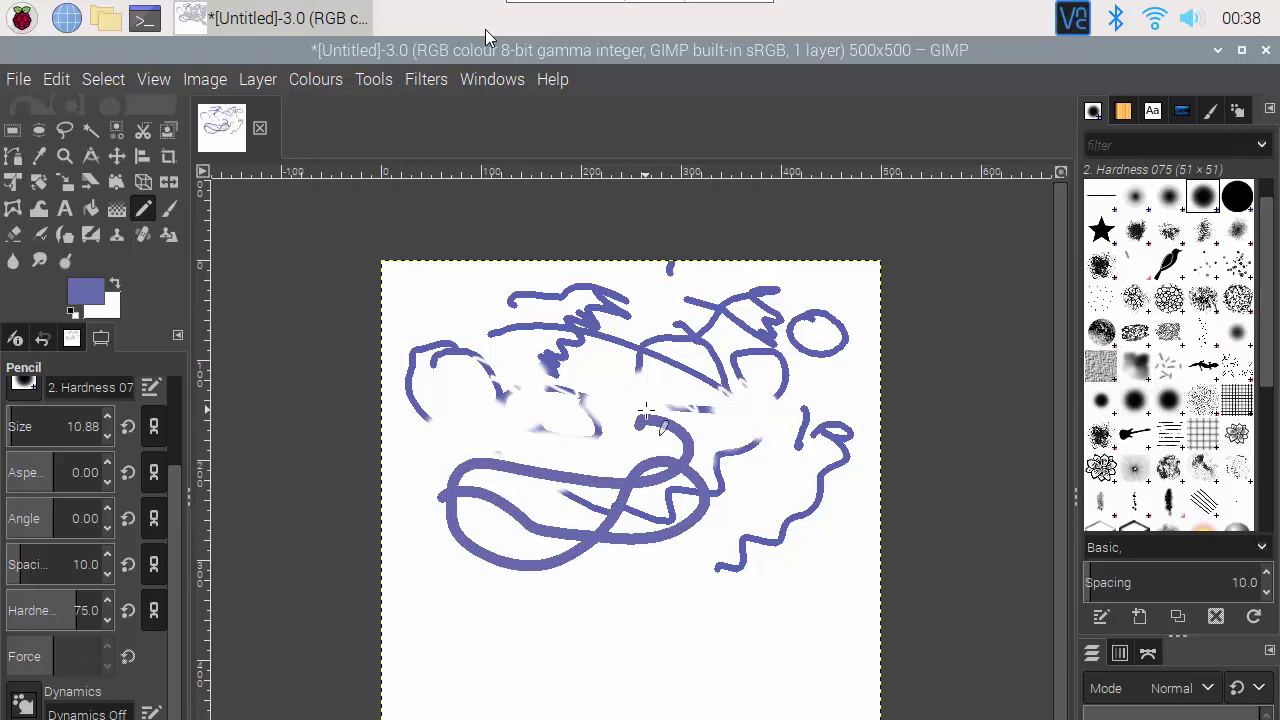
key(shift+e)
mouse_move(545, 315)
mouse_down()
mouse_move(577, 413)
mouse_move(576, 399)
mouse_move(656, 499)
mouse_move(670, 480)
mouse_move(733, 482)
mouse_move(677, 454)
mouse_move(657, 469)
mouse_move(617, 455)
mouse_move(609, 499)
mouse_move(607, 481)
mouse_move(682, 524)
mouse_move(652, 497)
mouse_move(671, 519)
mouse_move(704, 508)
mouse_up()
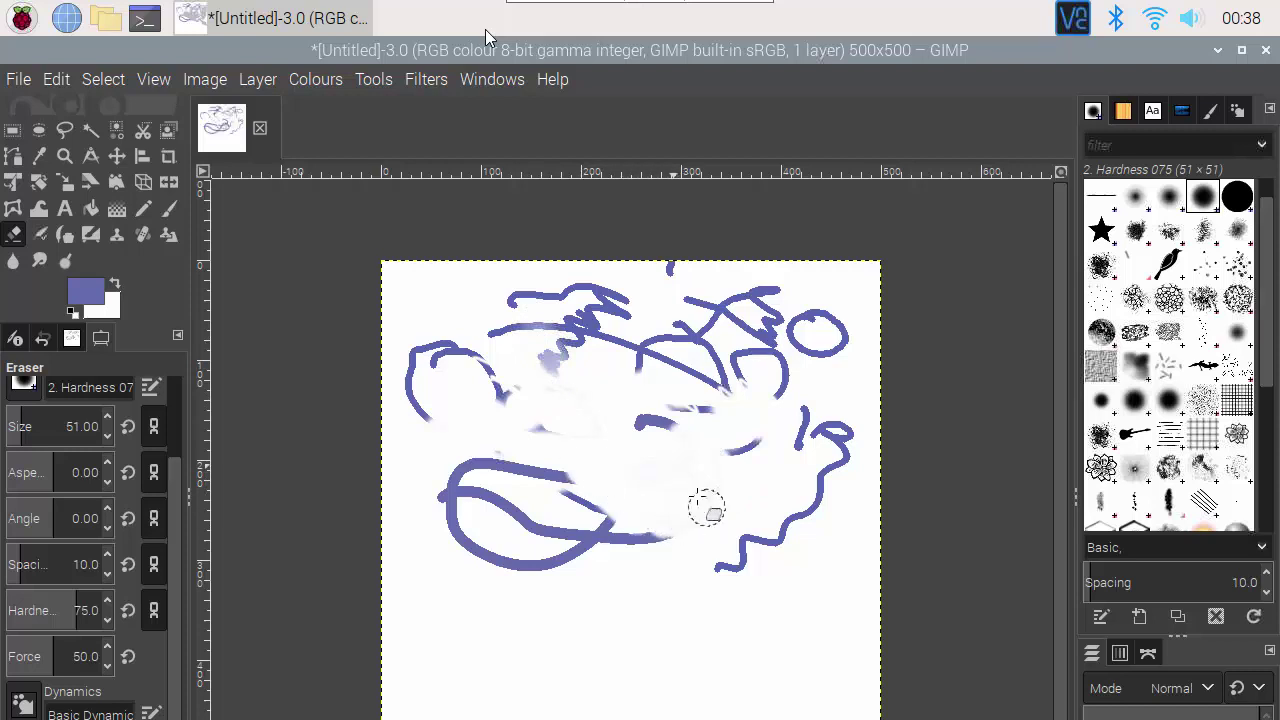
- Paint a soft blob at the canvas top-left with the Paintbrush
click(65, 209)
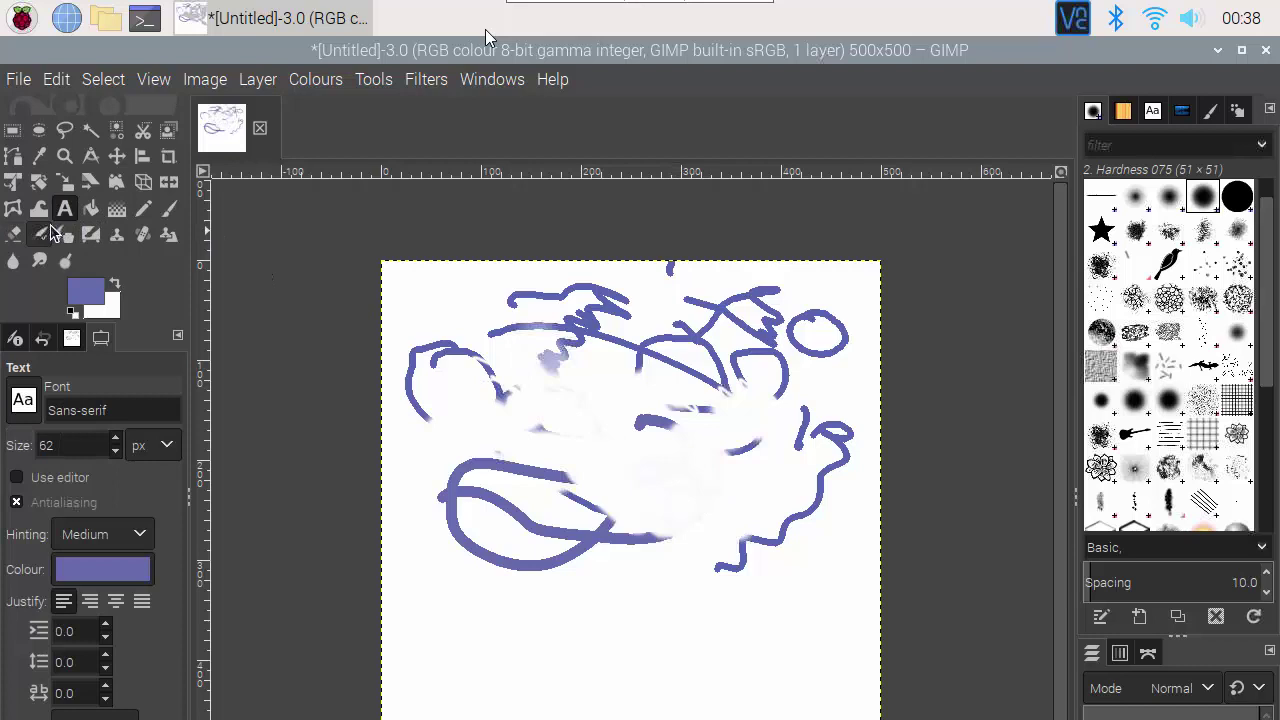
click(46, 234)
click(170, 212)
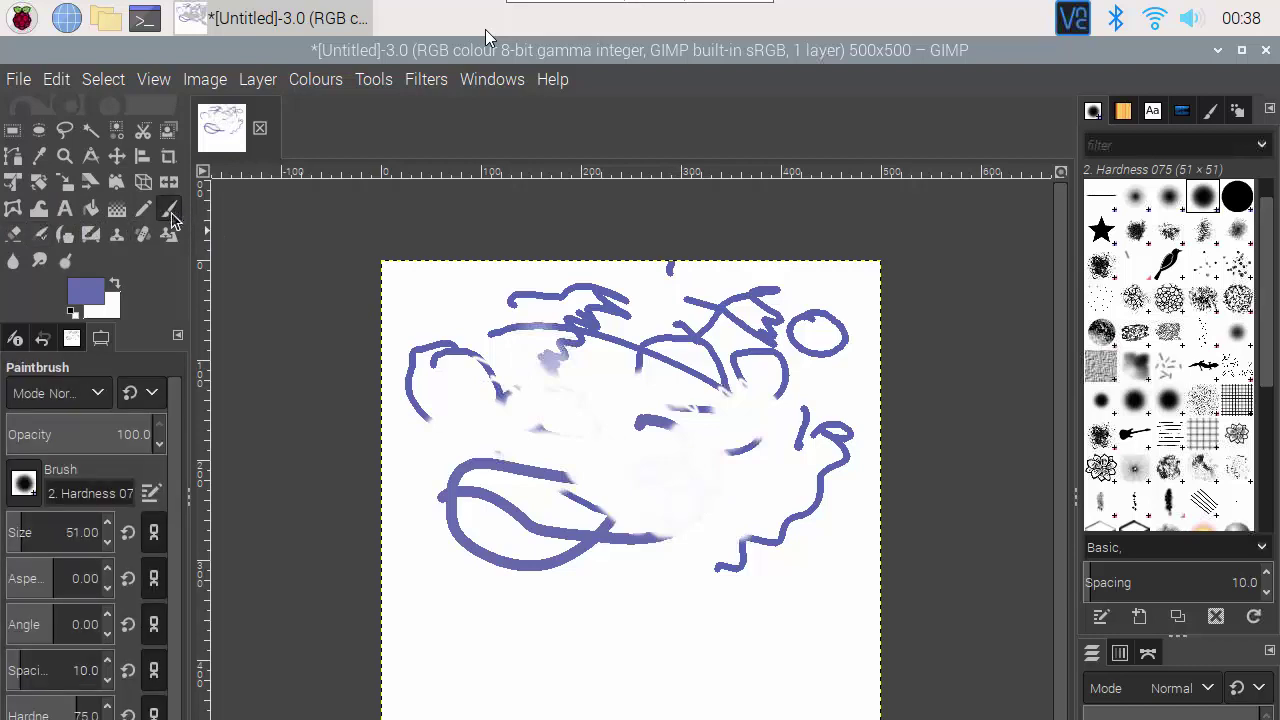
mouse_move(457, 300)
mouse_down()
mouse_move(416, 300)
mouse_move(430, 302)
mouse_up()
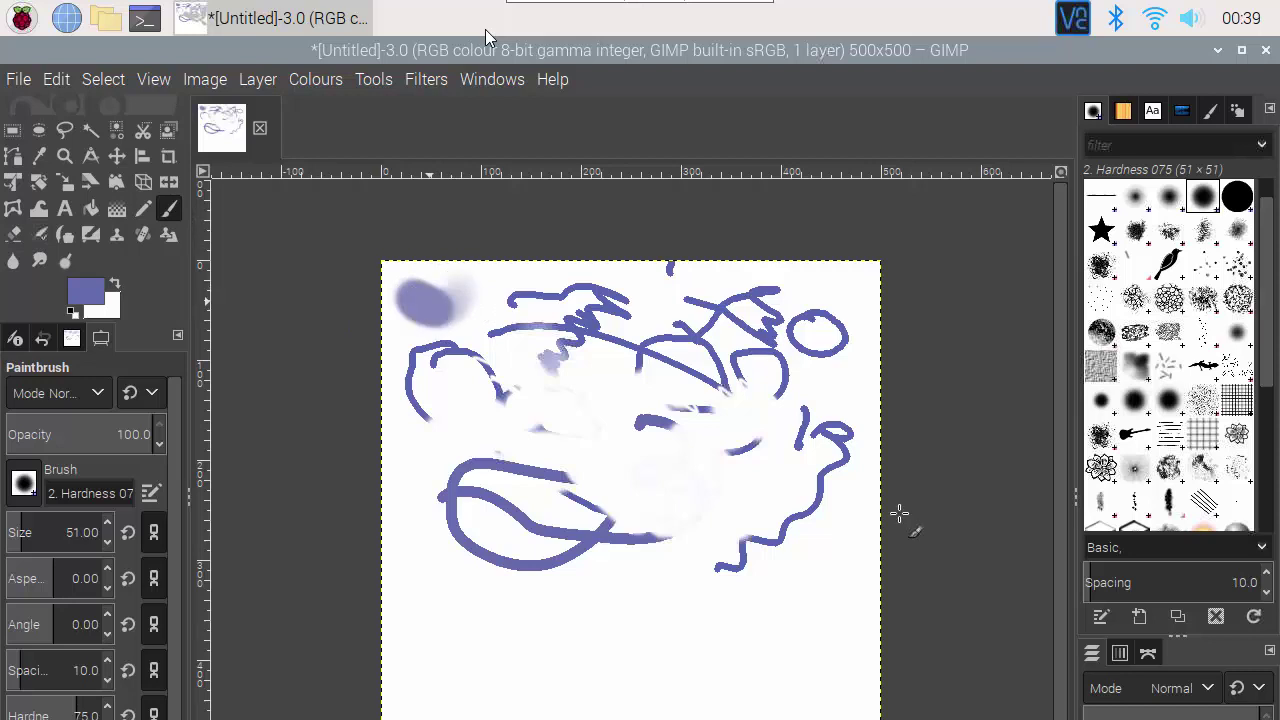
- Add a short dark pencil mark below the centre, then erase strokes in the lower middle
key(n)
mouse_move(700, 492)
mouse_down()
mouse_move(690, 505)
mouse_move(649, 490)
mouse_up()
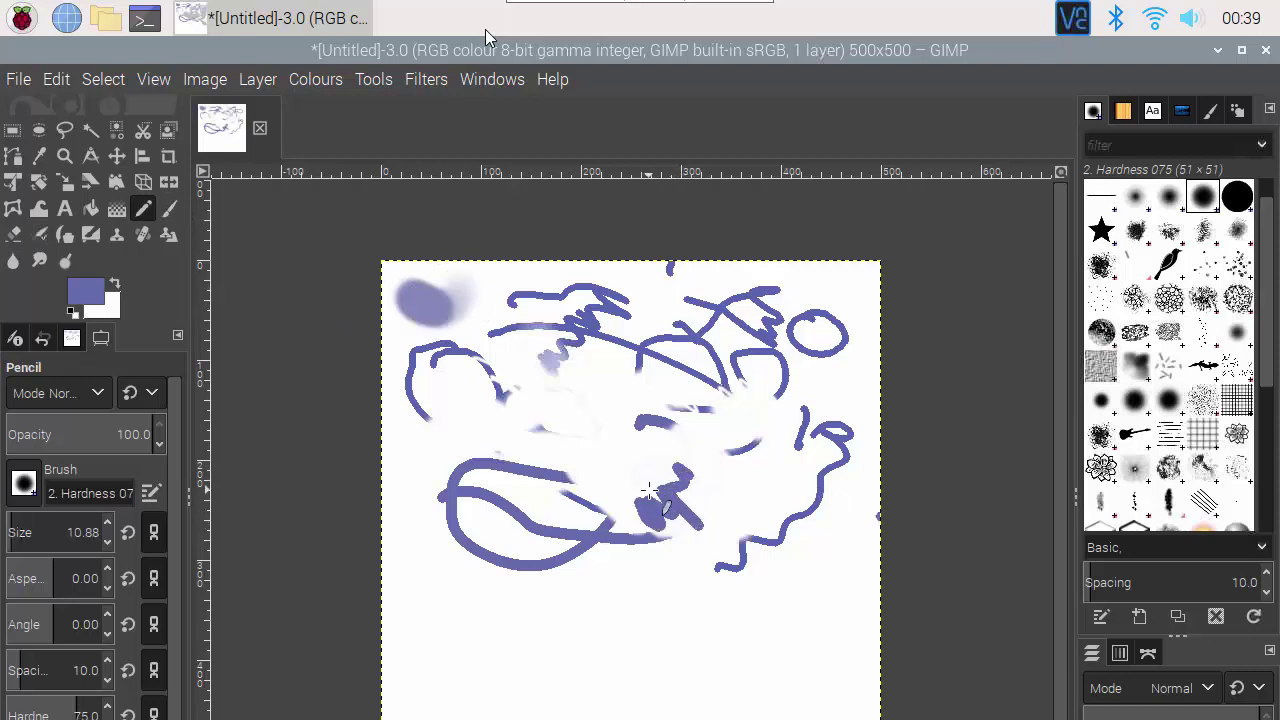
key(p)
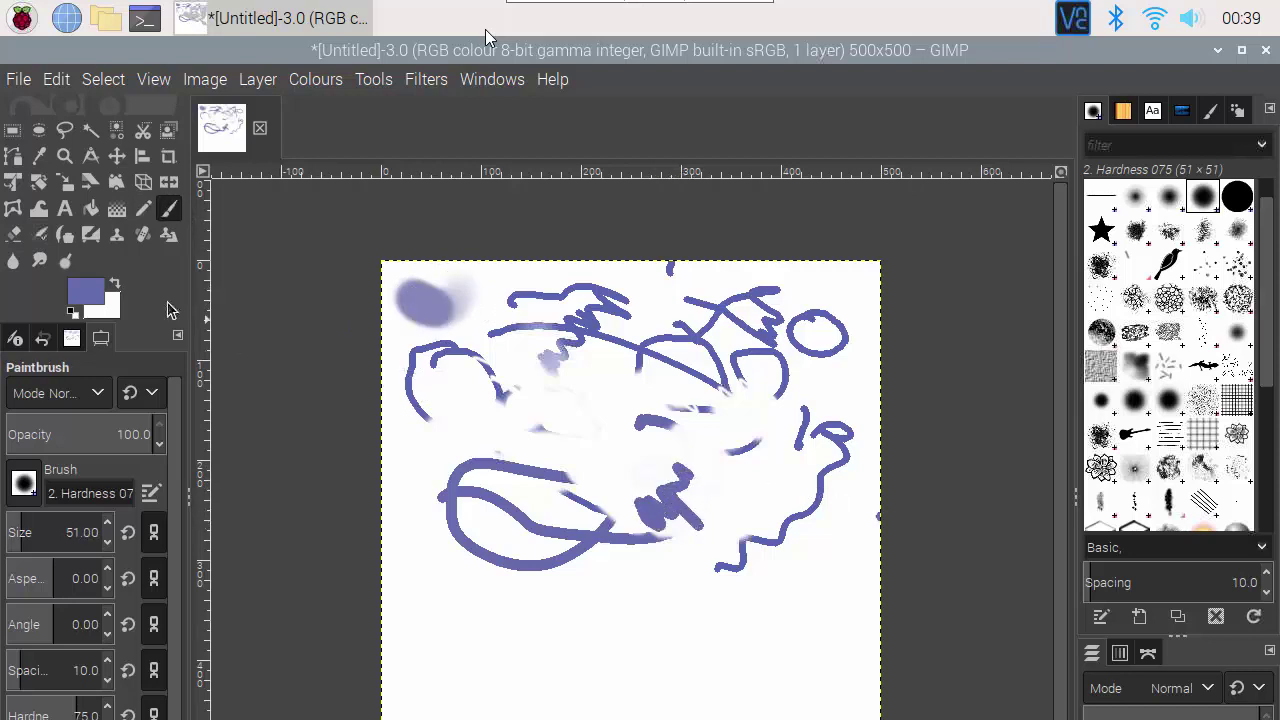
click(18, 238)
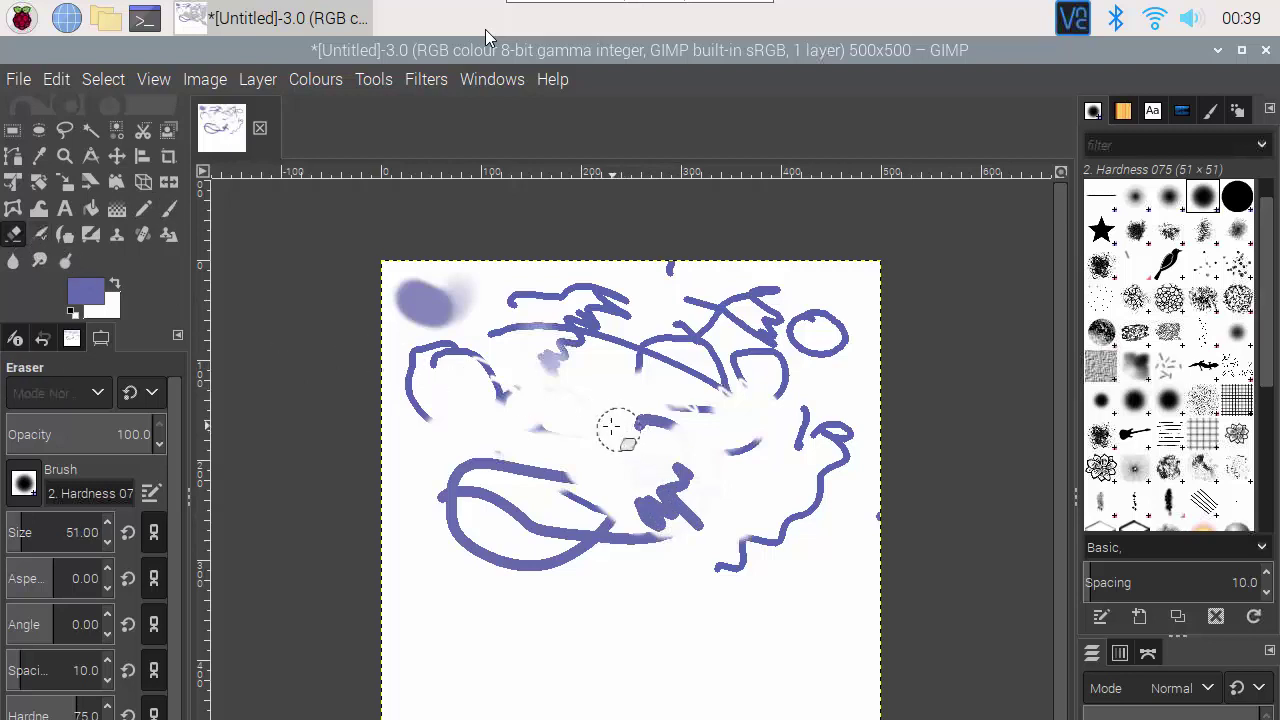
mouse_move(687, 430)
mouse_down()
mouse_move(632, 495)
mouse_move(591, 474)
mouse_move(677, 515)
mouse_move(709, 504)
mouse_move(648, 556)
mouse_move(556, 491)
mouse_up()
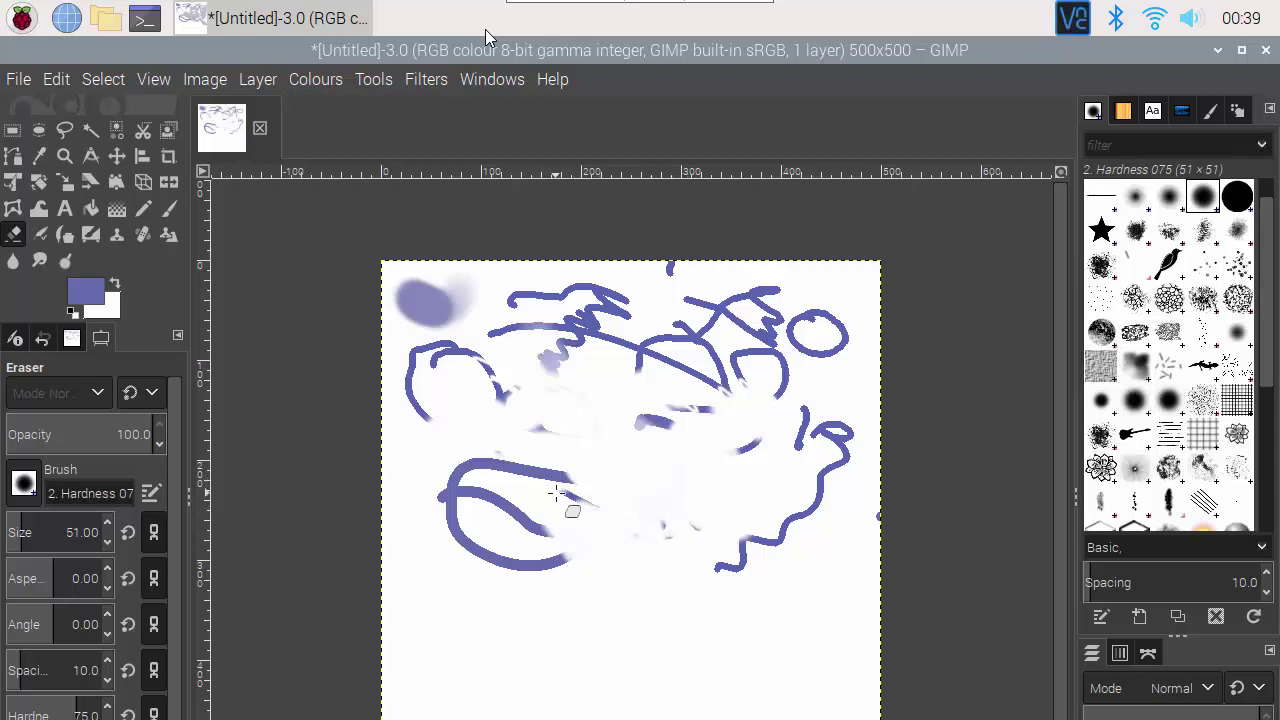
- Pencil a zigzag through the middle, two long bottom lines and a lower-left squiggle
key(n)
mouse_move(496, 388)
mouse_down()
mouse_move(567, 438)
mouse_move(582, 427)
mouse_move(680, 470)
mouse_move(743, 437)
mouse_move(705, 476)
mouse_move(710, 522)
mouse_move(666, 545)
mouse_move(635, 586)
mouse_move(551, 580)
mouse_up()
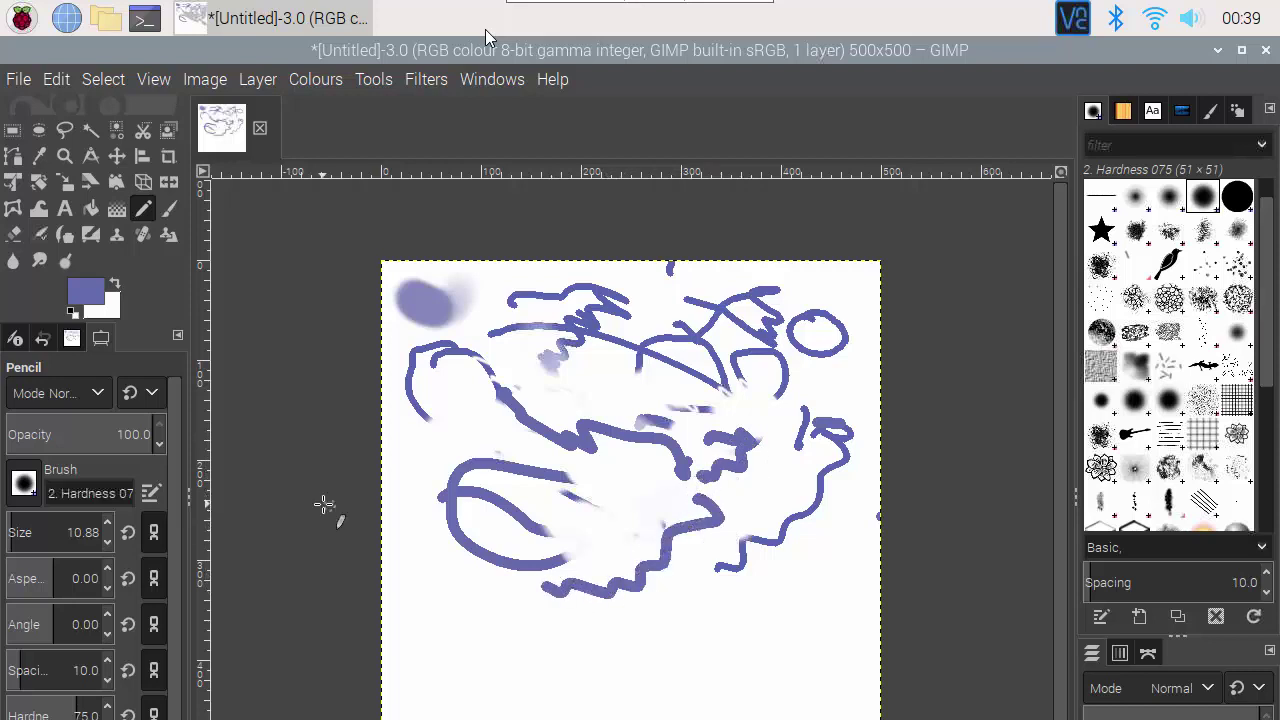
drag(783, 600, 520, 632)
drag(828, 637, 567, 657)
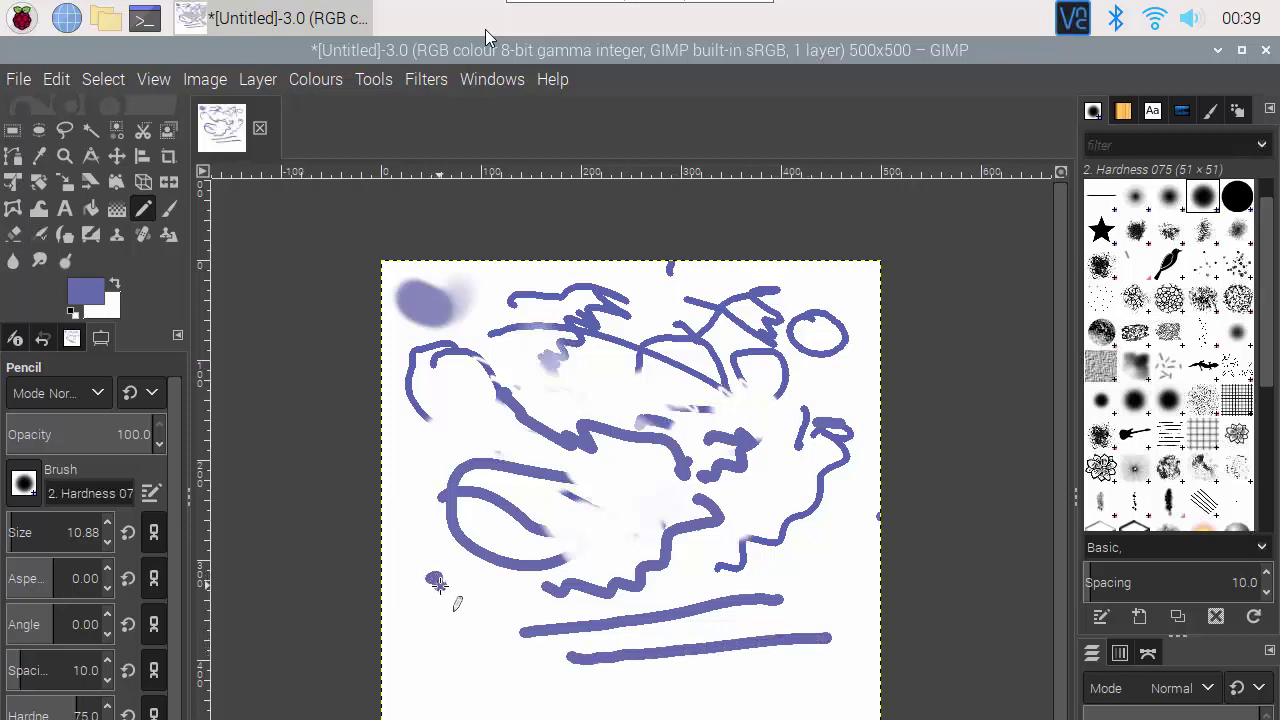
mouse_move(438, 585)
mouse_down()
mouse_move(462, 631)
mouse_move(442, 651)
mouse_move(460, 610)
mouse_up()
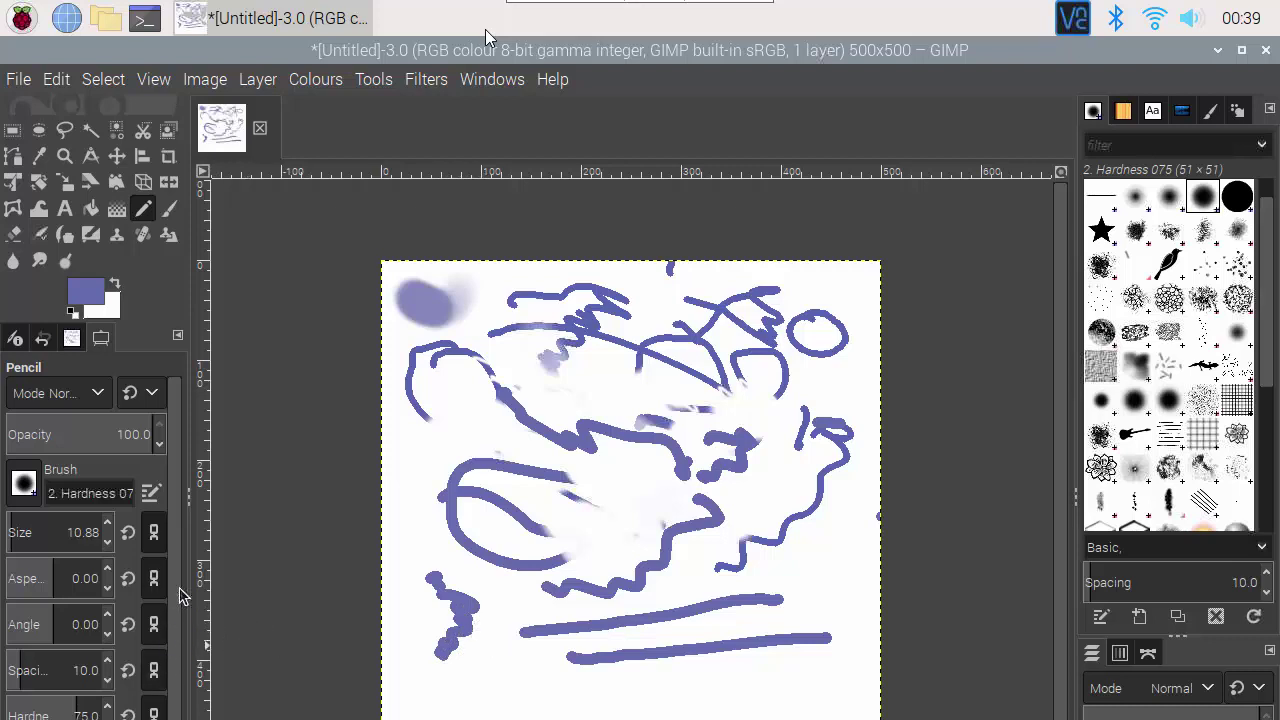
- Set the Pencil's dynamics to Basic Dynamics in the tool options
scroll(174, 634, down, 3)
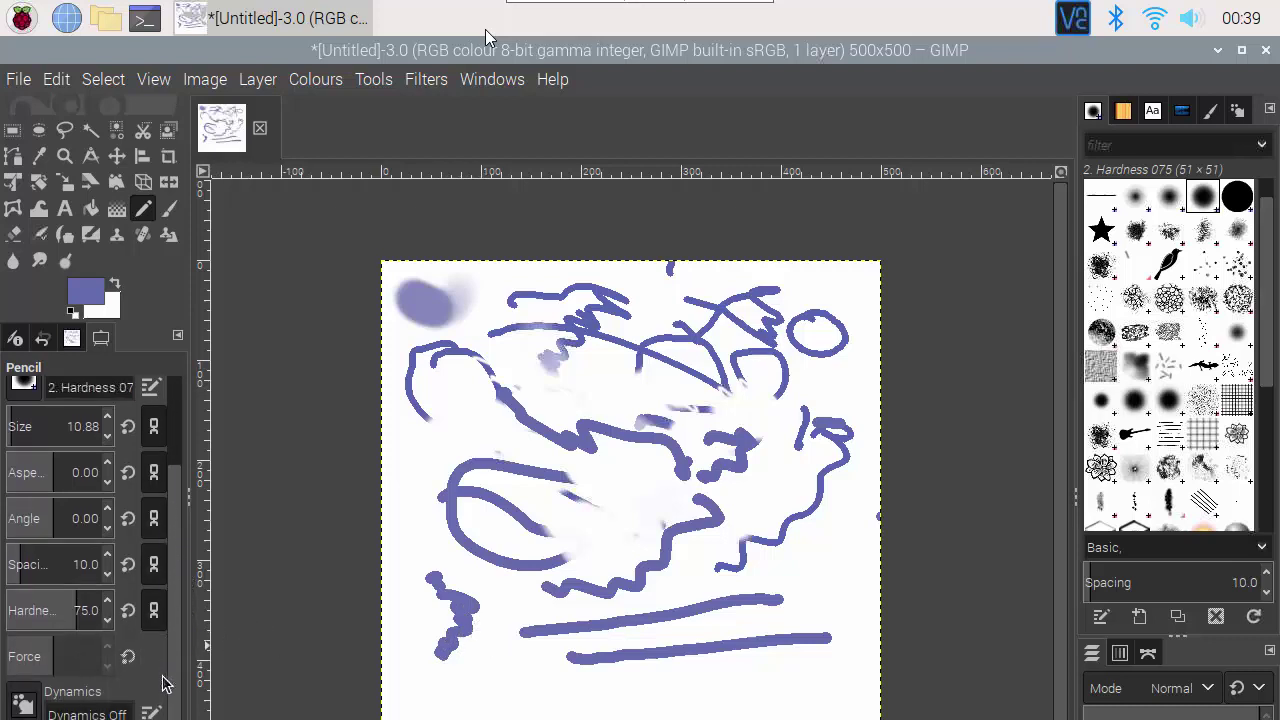
click(24, 700)
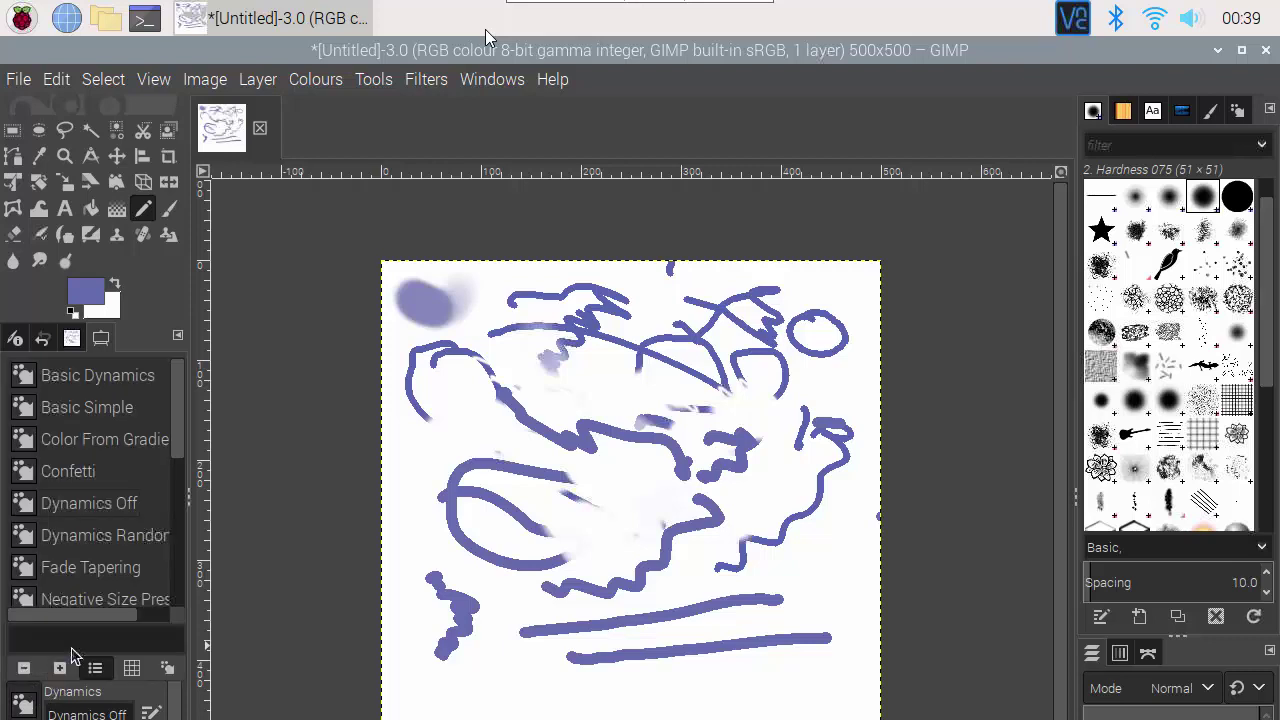
click(104, 380)
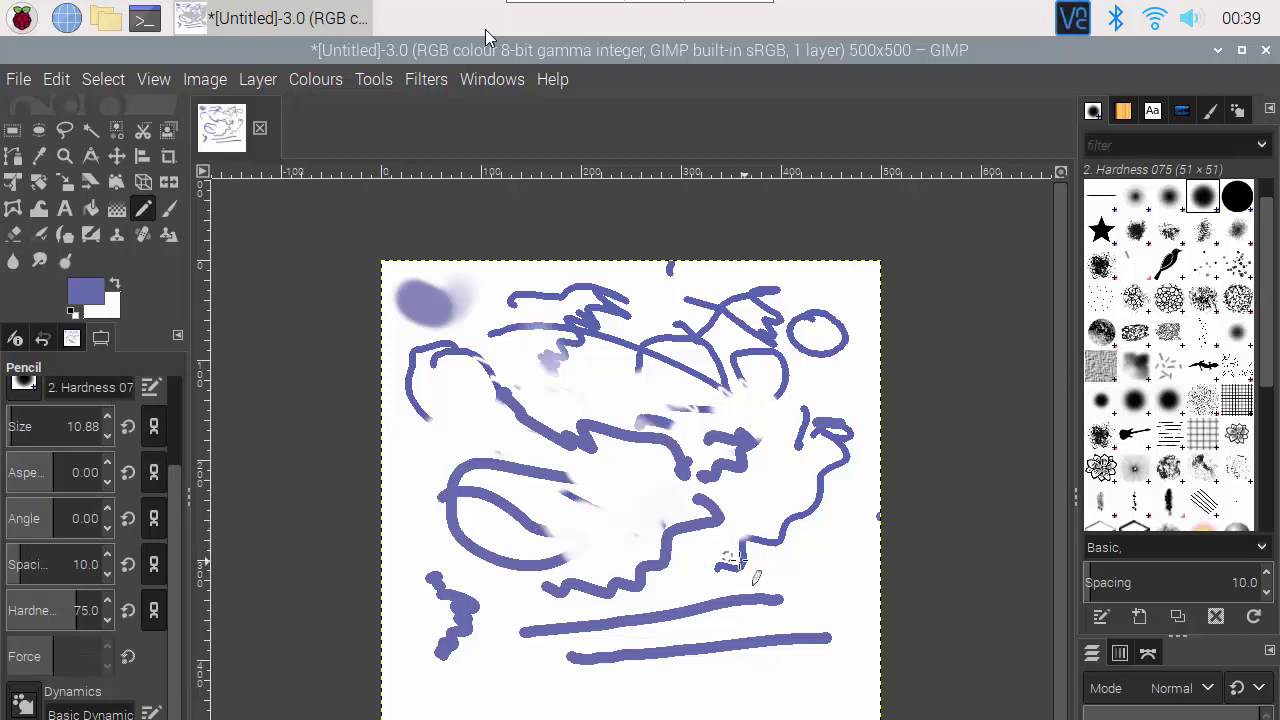
- Draw pressure-varied diagonal test strokes across the lower right and bottom of the canvas
drag(820, 588, 610, 426)
mouse_move(835, 564)
mouse_down()
mouse_move(700, 439)
mouse_move(823, 562)
mouse_move(751, 497)
mouse_up()
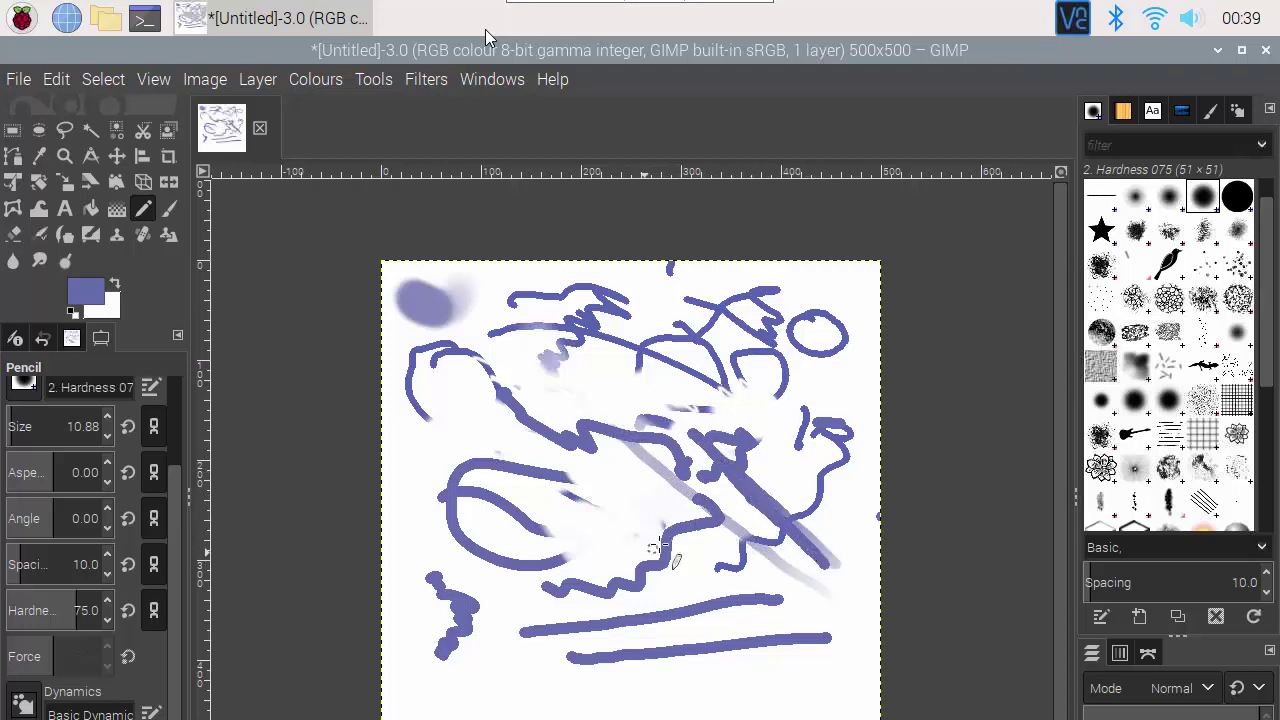
drag(667, 592, 580, 503)
mouse_move(704, 694)
mouse_down()
mouse_move(632, 670)
mouse_move(650, 686)
mouse_move(505, 598)
mouse_up()
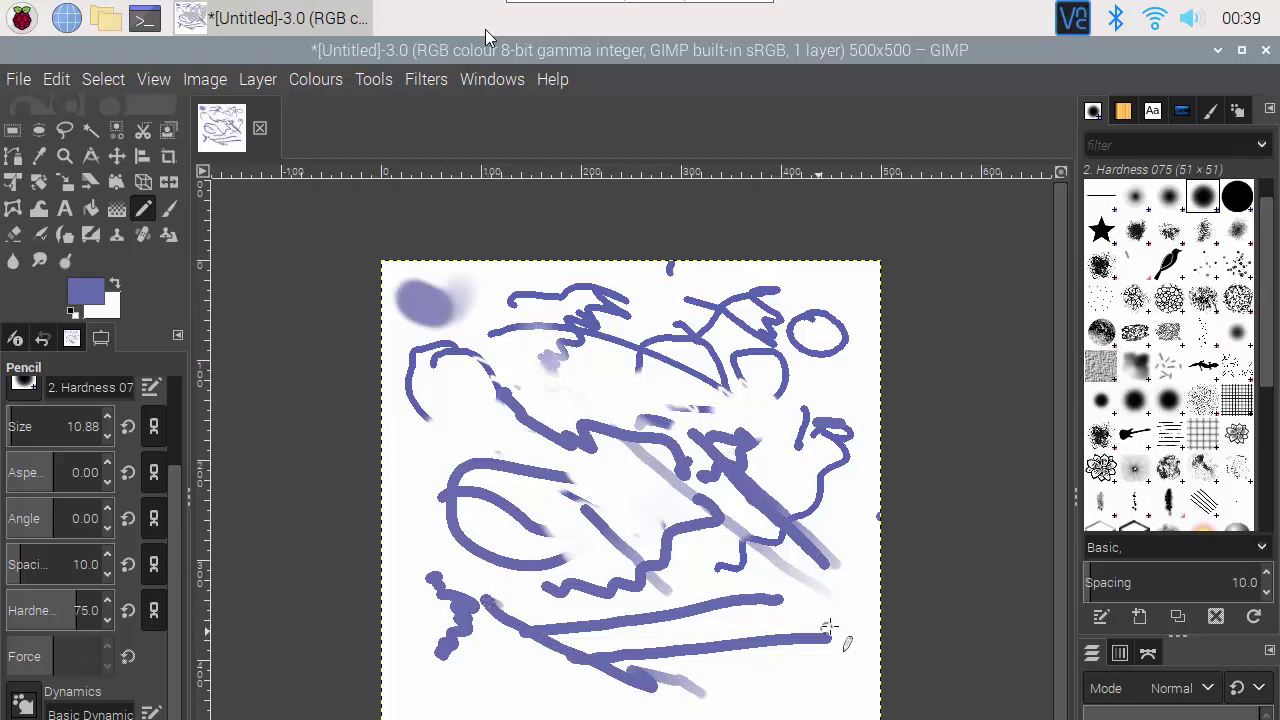
mouse_move(764, 669)
mouse_down()
mouse_move(689, 574)
mouse_move(755, 666)
mouse_move(674, 538)
mouse_move(757, 649)
mouse_up()
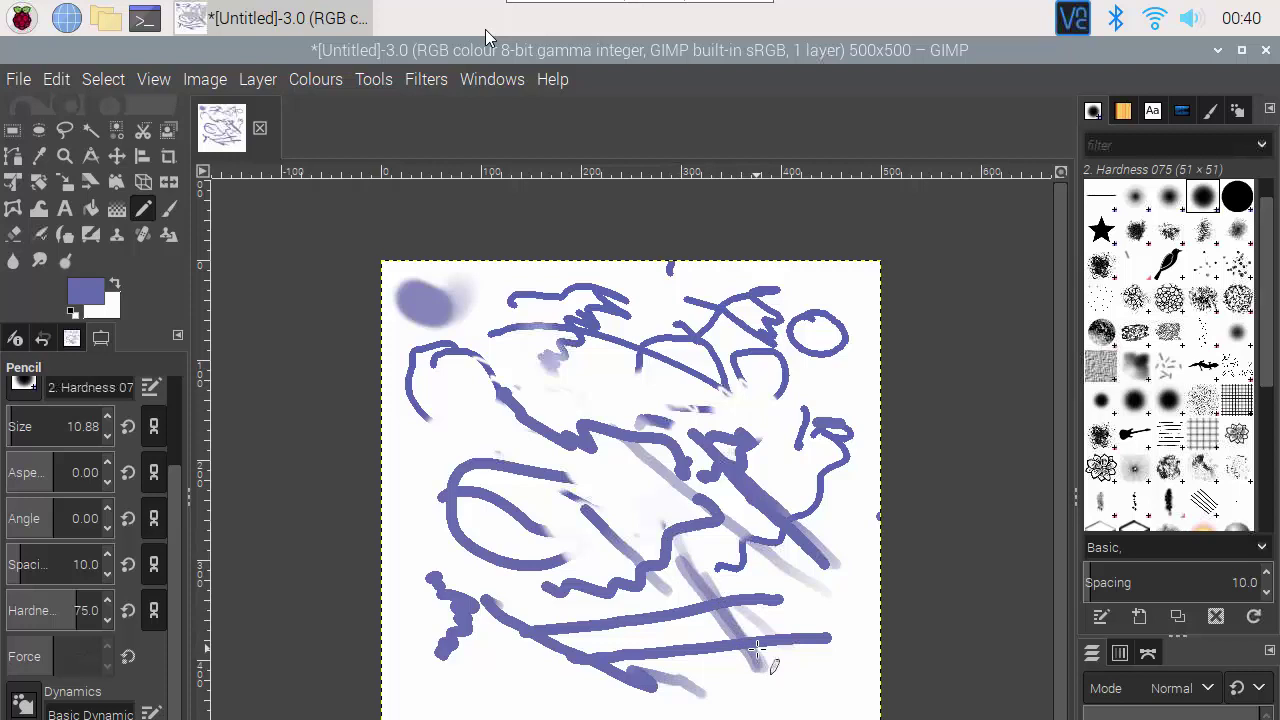
- Erase parts of the right-hand strokes with the pen eraser, then pencil new strokes through the centre
key(shift+e)
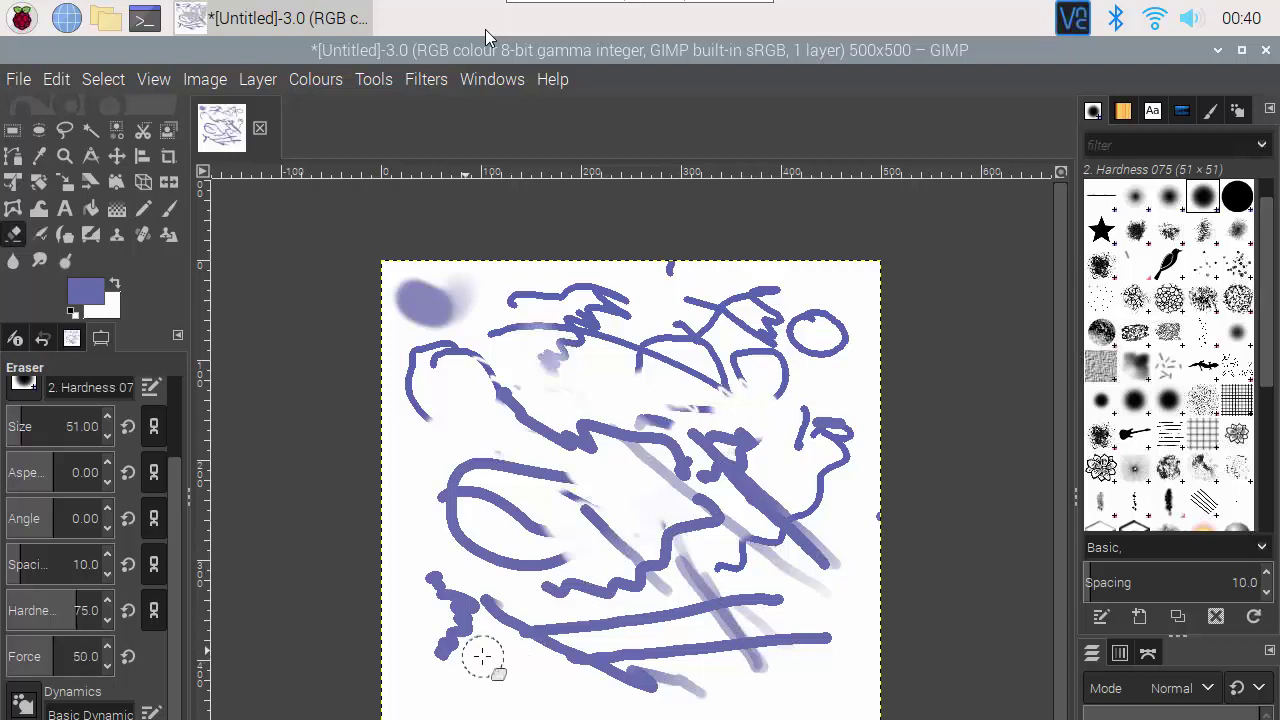
mouse_move(609, 537)
mouse_down()
mouse_move(572, 525)
mouse_move(584, 517)
mouse_move(544, 447)
mouse_move(600, 509)
mouse_move(588, 497)
mouse_move(599, 465)
mouse_move(565, 467)
mouse_move(543, 435)
mouse_move(555, 451)
mouse_move(618, 428)
mouse_move(727, 451)
mouse_move(757, 490)
mouse_move(677, 460)
mouse_move(772, 515)
mouse_move(810, 566)
mouse_move(677, 449)
mouse_move(623, 423)
mouse_move(689, 471)
mouse_move(592, 416)
mouse_move(650, 421)
mouse_move(787, 472)
mouse_move(709, 415)
mouse_move(645, 401)
mouse_move(603, 436)
mouse_move(710, 512)
mouse_move(703, 502)
mouse_move(717, 565)
mouse_move(763, 544)
mouse_move(737, 559)
mouse_move(818, 571)
mouse_move(837, 503)
mouse_move(783, 523)
mouse_move(831, 475)
mouse_move(836, 444)
mouse_move(803, 419)
mouse_move(784, 447)
mouse_move(786, 460)
mouse_move(809, 430)
mouse_move(842, 442)
mouse_move(849, 427)
mouse_move(817, 336)
mouse_move(839, 336)
mouse_move(799, 314)
mouse_move(794, 339)
mouse_move(778, 337)
mouse_move(745, 301)
mouse_move(769, 296)
mouse_move(669, 294)
mouse_move(753, 342)
mouse_move(757, 371)
mouse_move(663, 303)
mouse_move(686, 366)
mouse_move(638, 347)
mouse_up()
key(n)
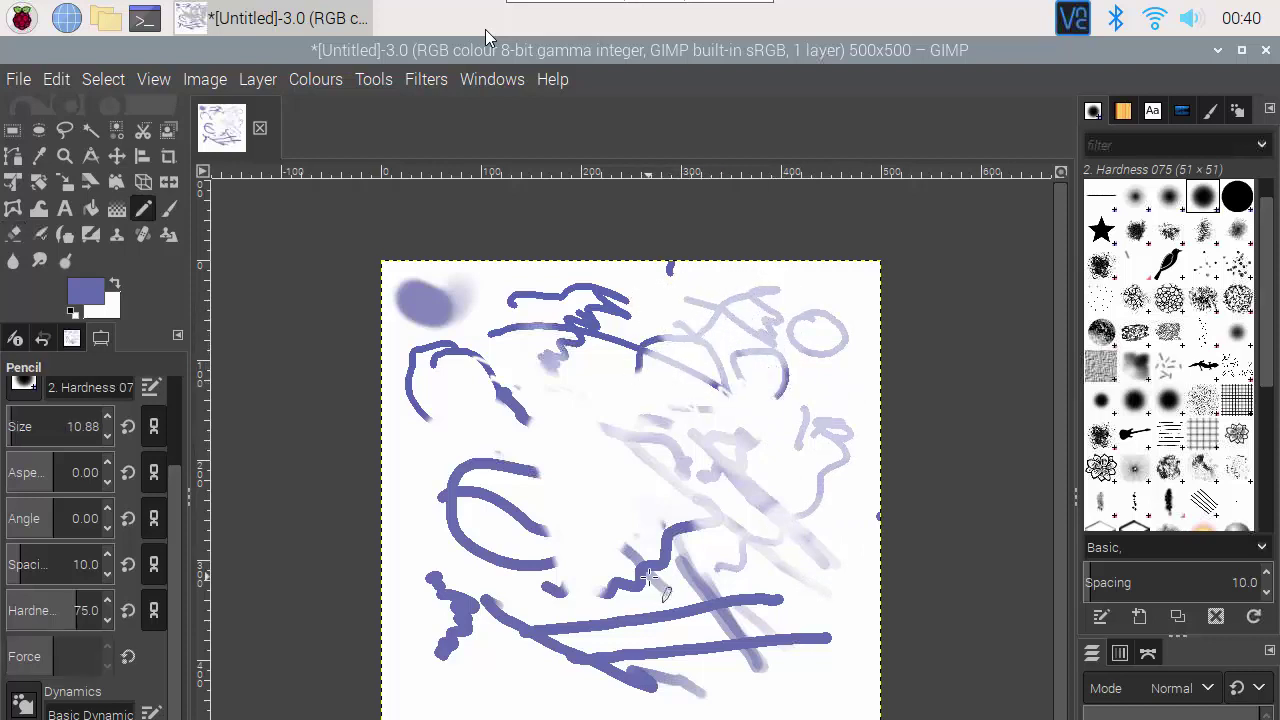
mouse_move(507, 396)
mouse_down()
mouse_move(632, 462)
mouse_move(604, 447)
mouse_move(576, 508)
mouse_move(632, 464)
mouse_move(655, 383)
mouse_up()
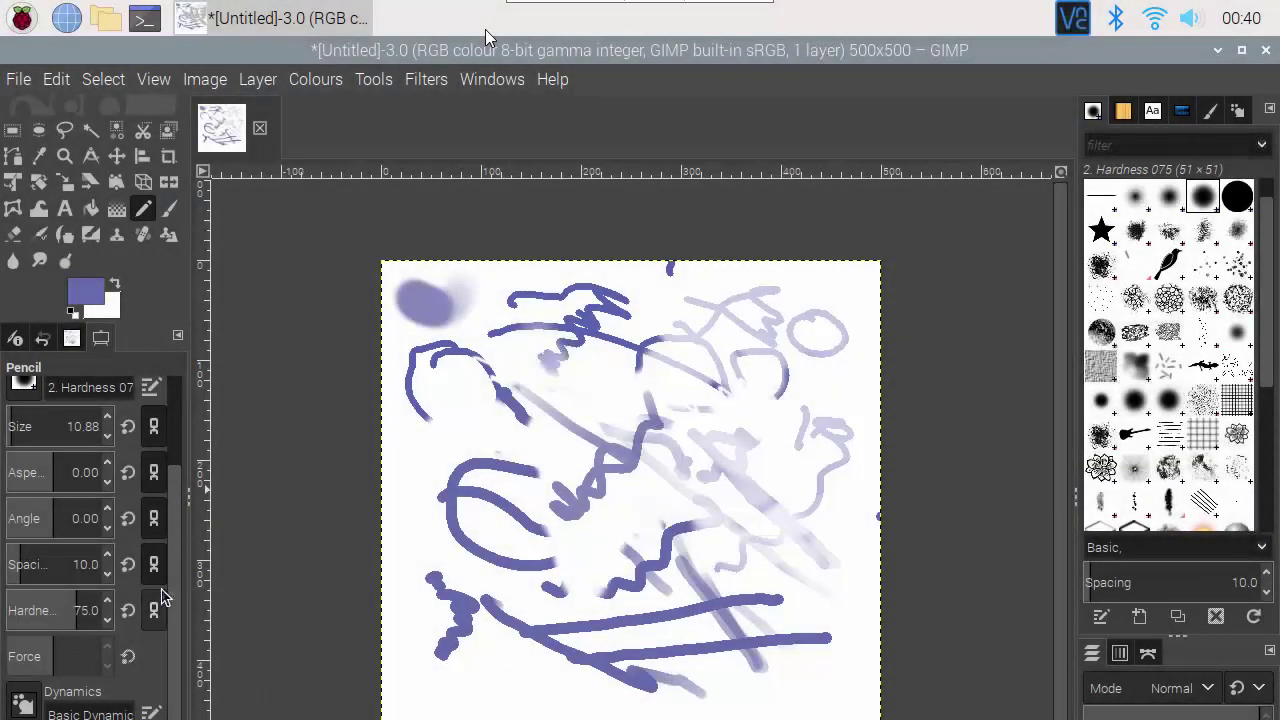
- Open the Basic Dynamics editor, keep Basic Dynamics selected, and draw a light curved stroke on the left
click(150, 708)
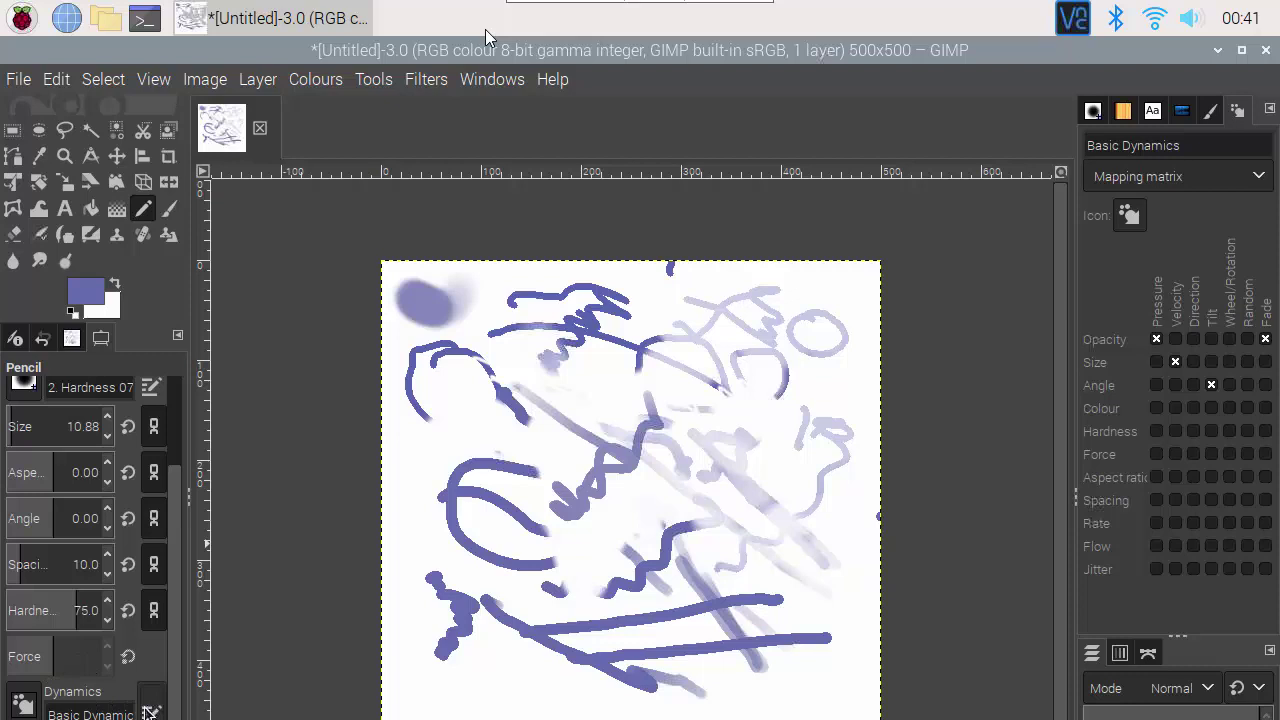
click(28, 700)
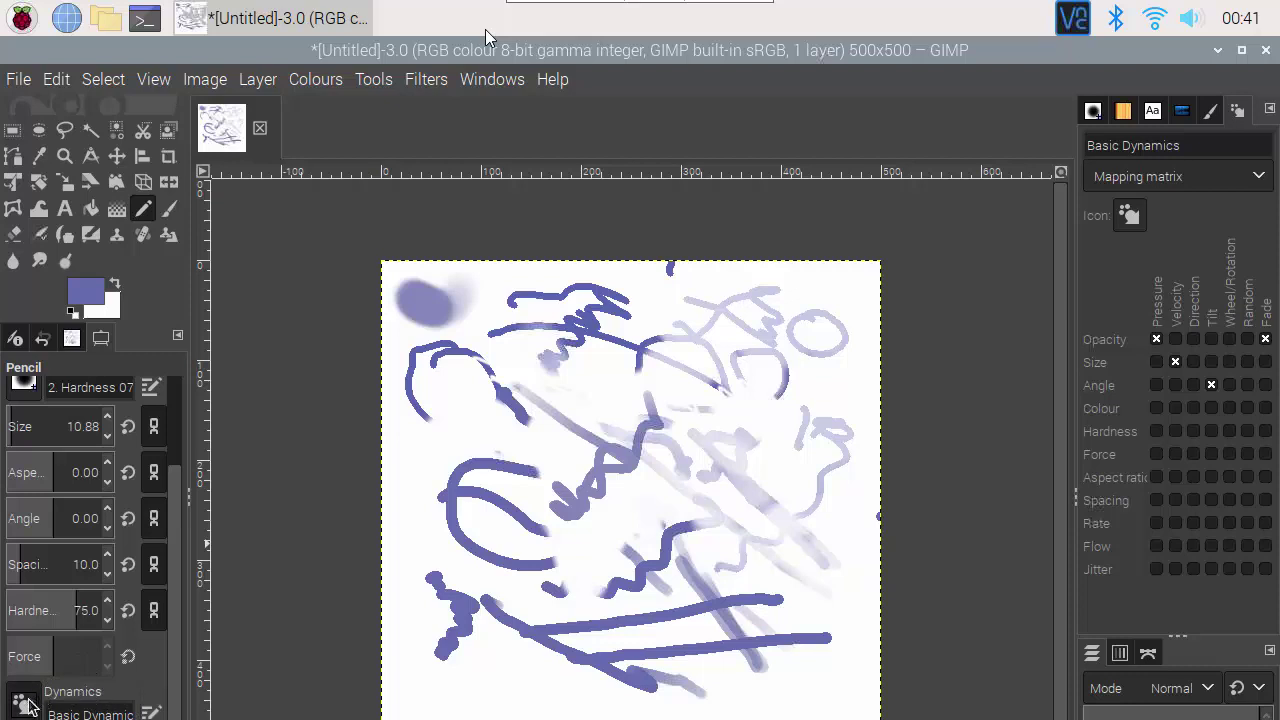
click(170, 230)
drag(498, 430, 422, 481)
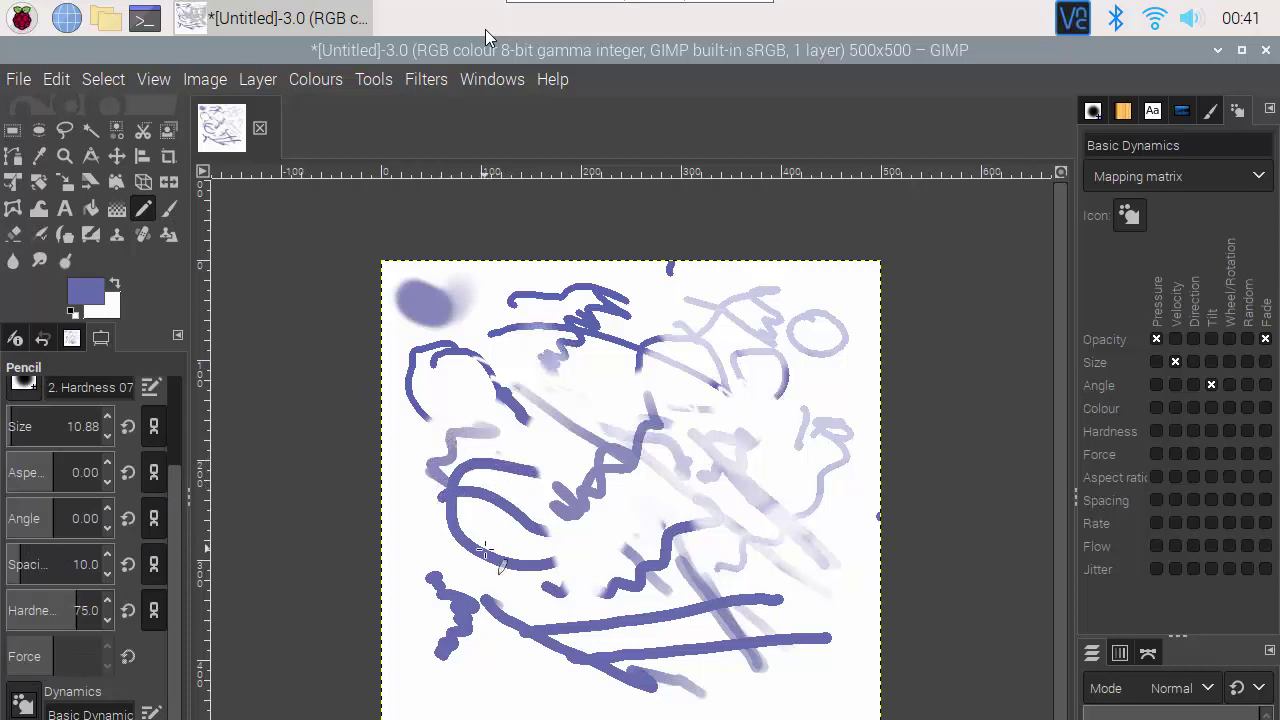